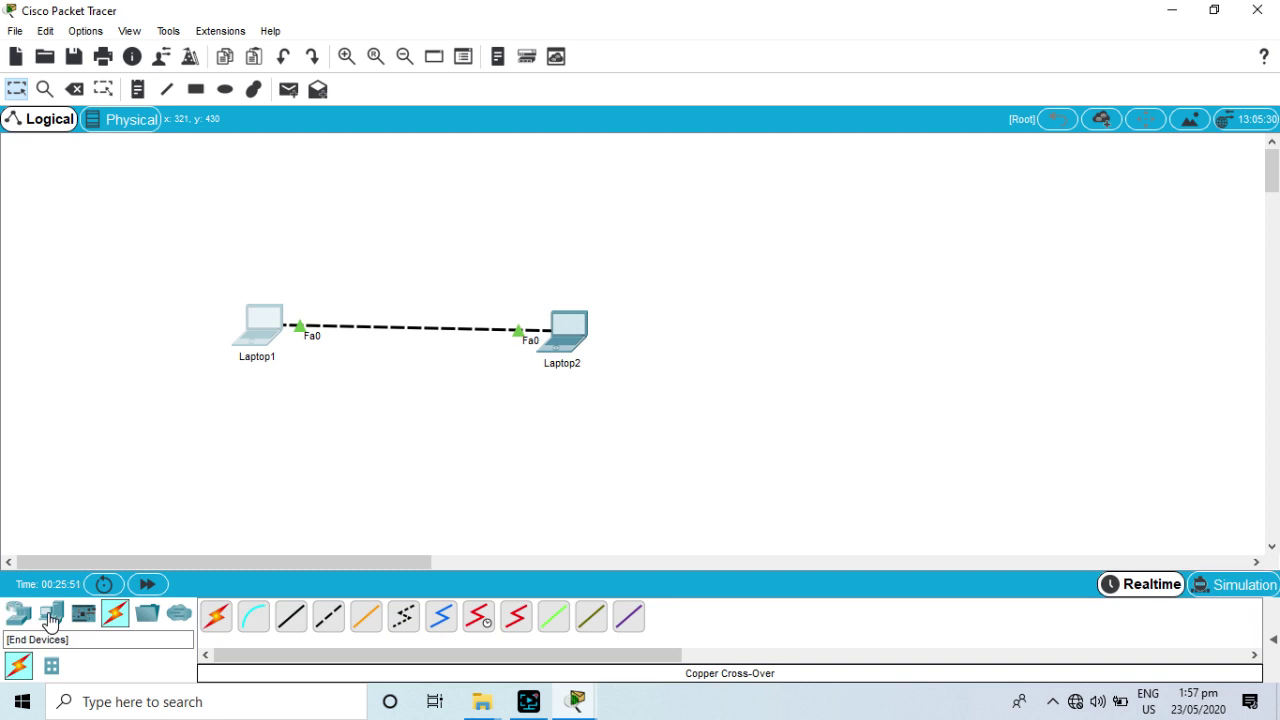
Place a generic PC-PT as PC3 on the workspace above Laptop1 and Laptop2
{"action": "left_click", "coordinate": [52, 612]}
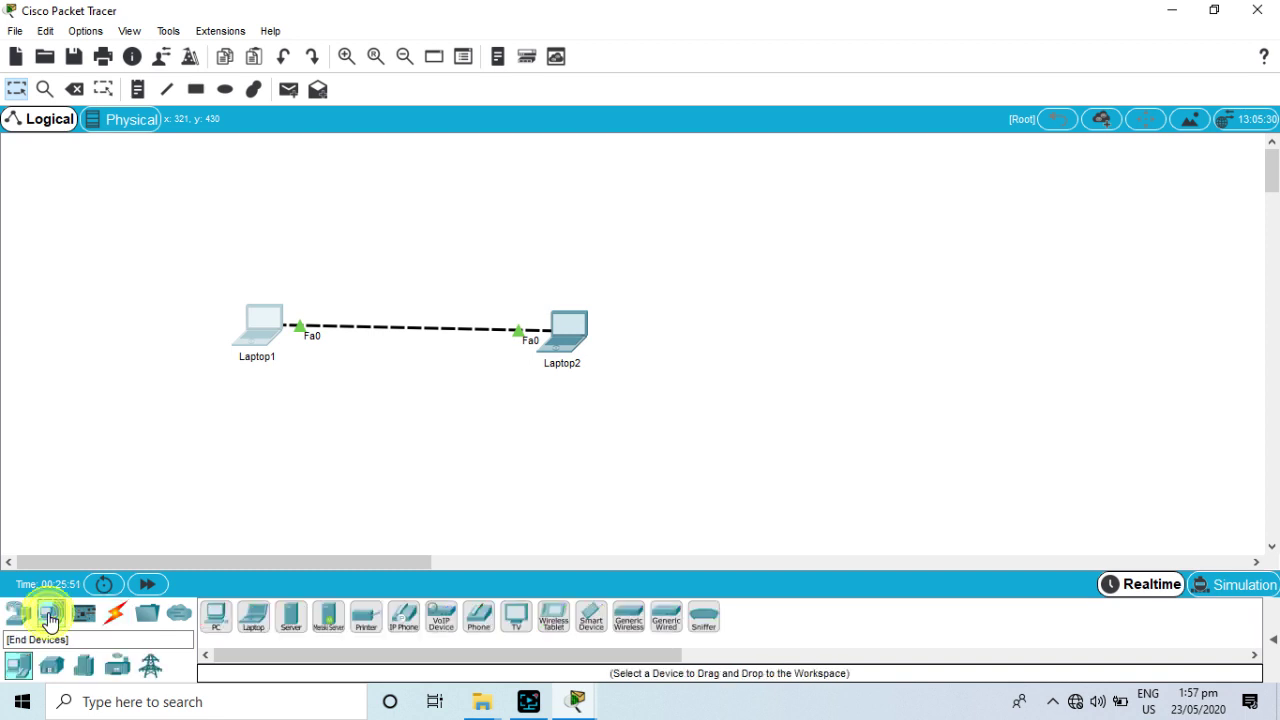
{"action": "left_click", "coordinate": [218, 620]}
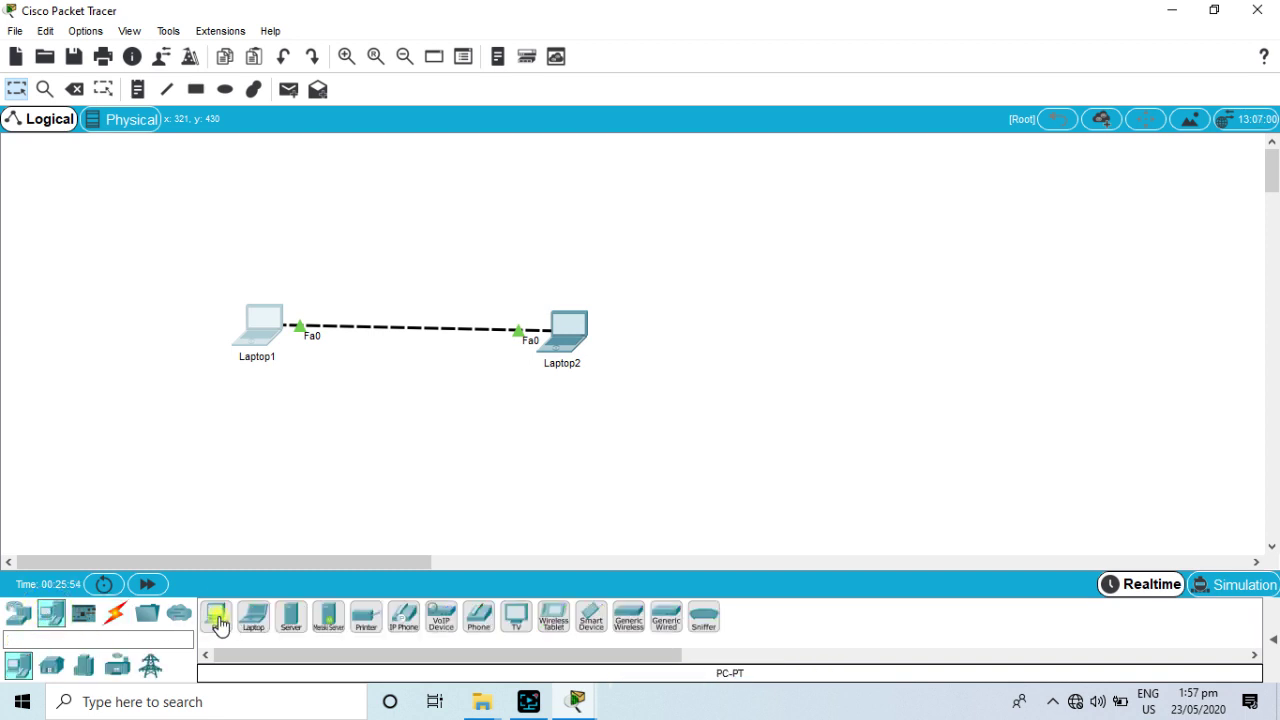
{"action": "left_click", "coordinate": [436, 204]}
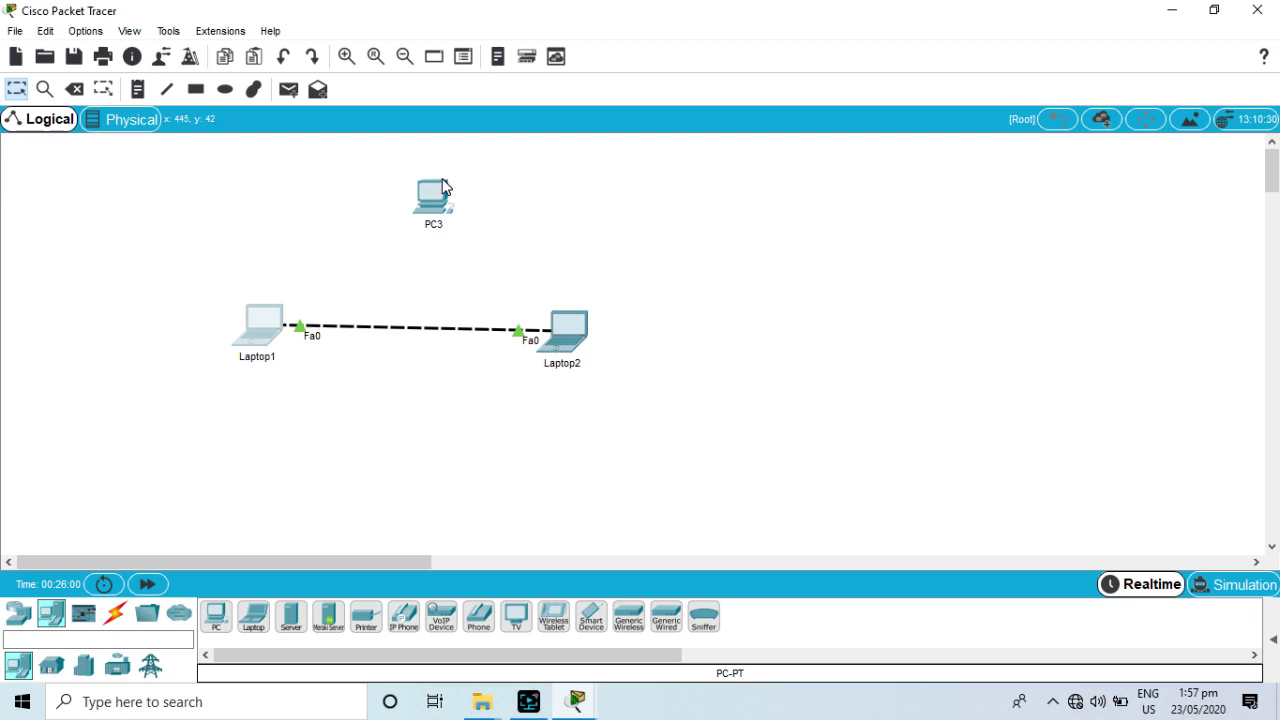
{"action": "left_click", "coordinate": [115, 613]}
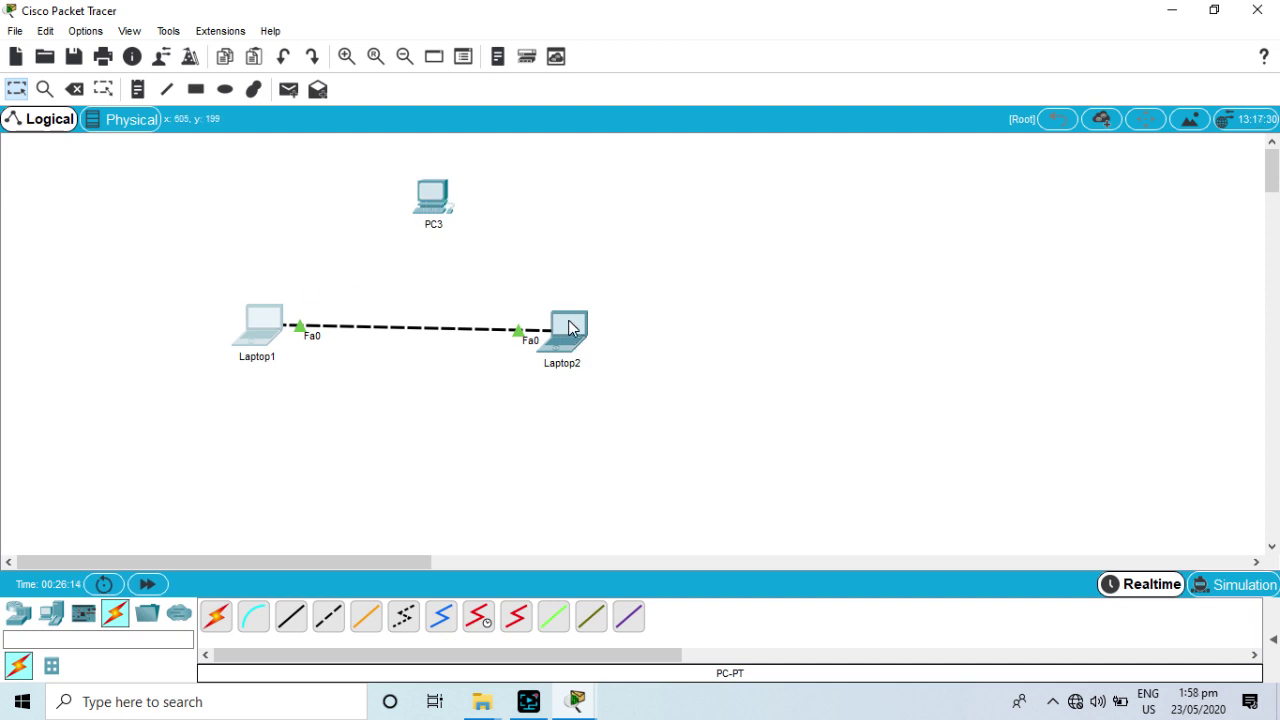
{"action": "left_click", "coordinate": [290, 617]}
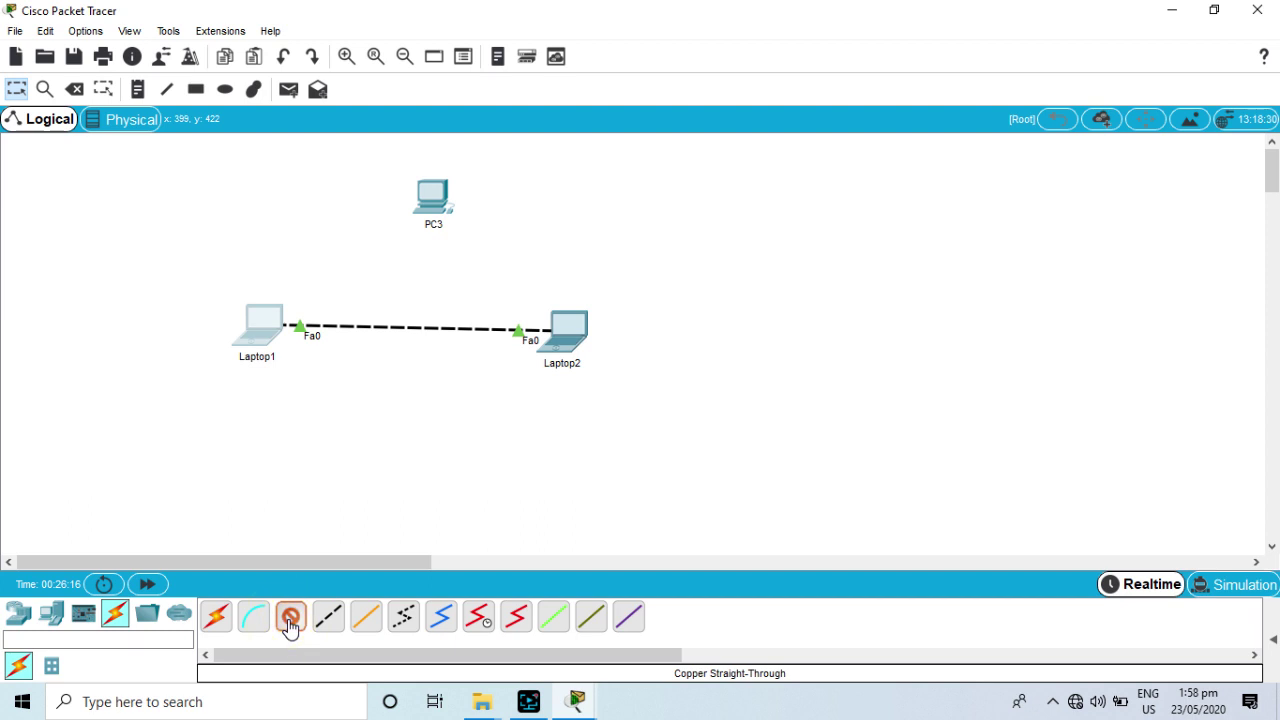
{"action": "left_click", "coordinate": [323, 617]}
{"action": "left_click", "coordinate": [421, 197]}
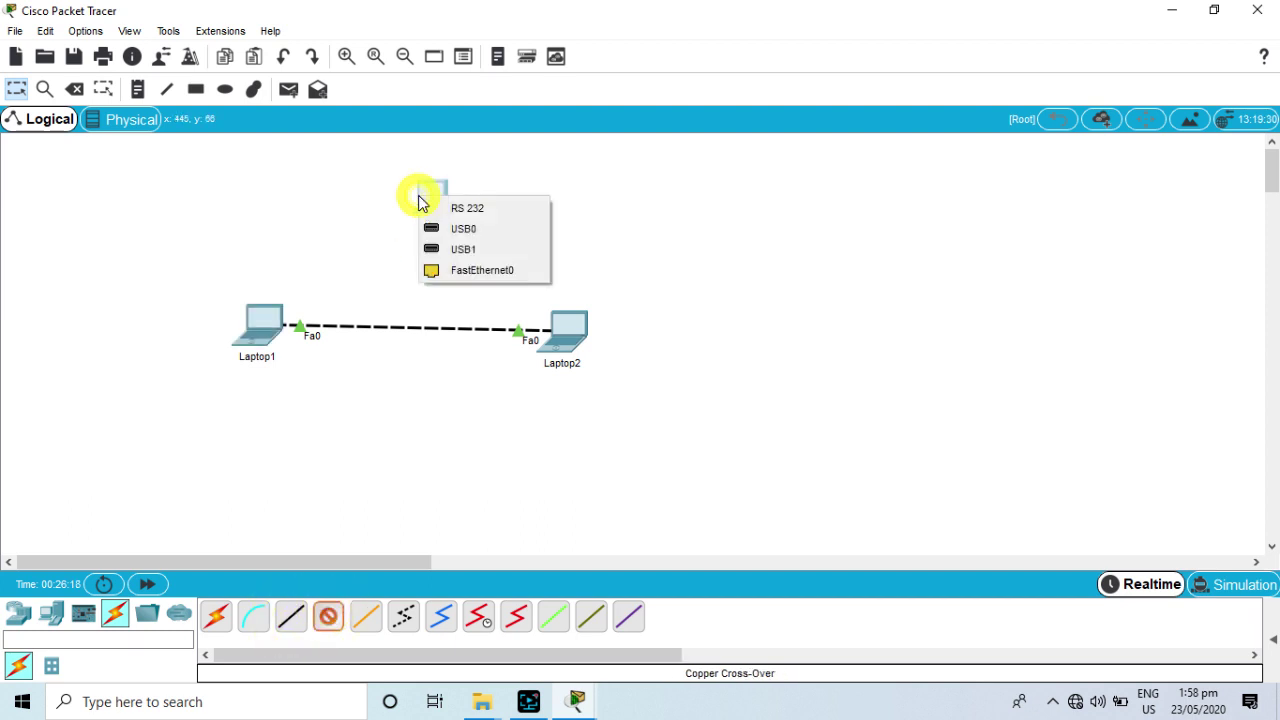
{"action": "left_click", "coordinate": [466, 270]}
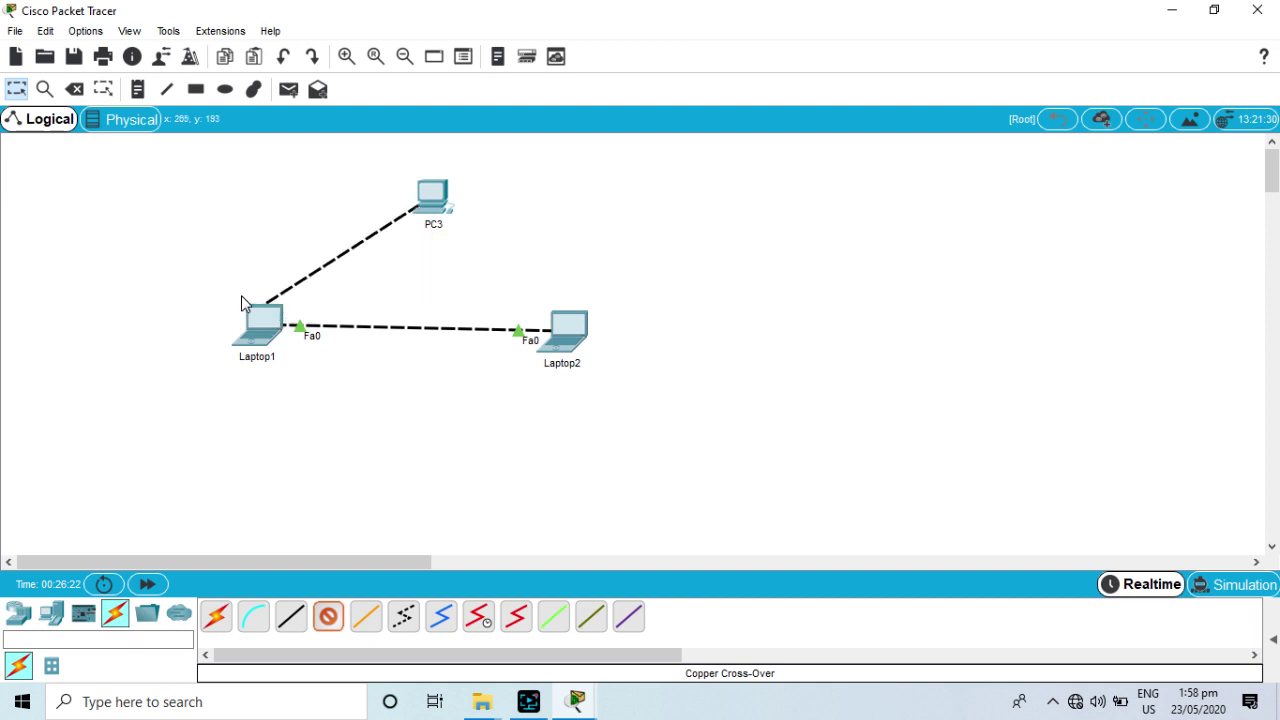
{"action": "left_click", "coordinate": [265, 320]}
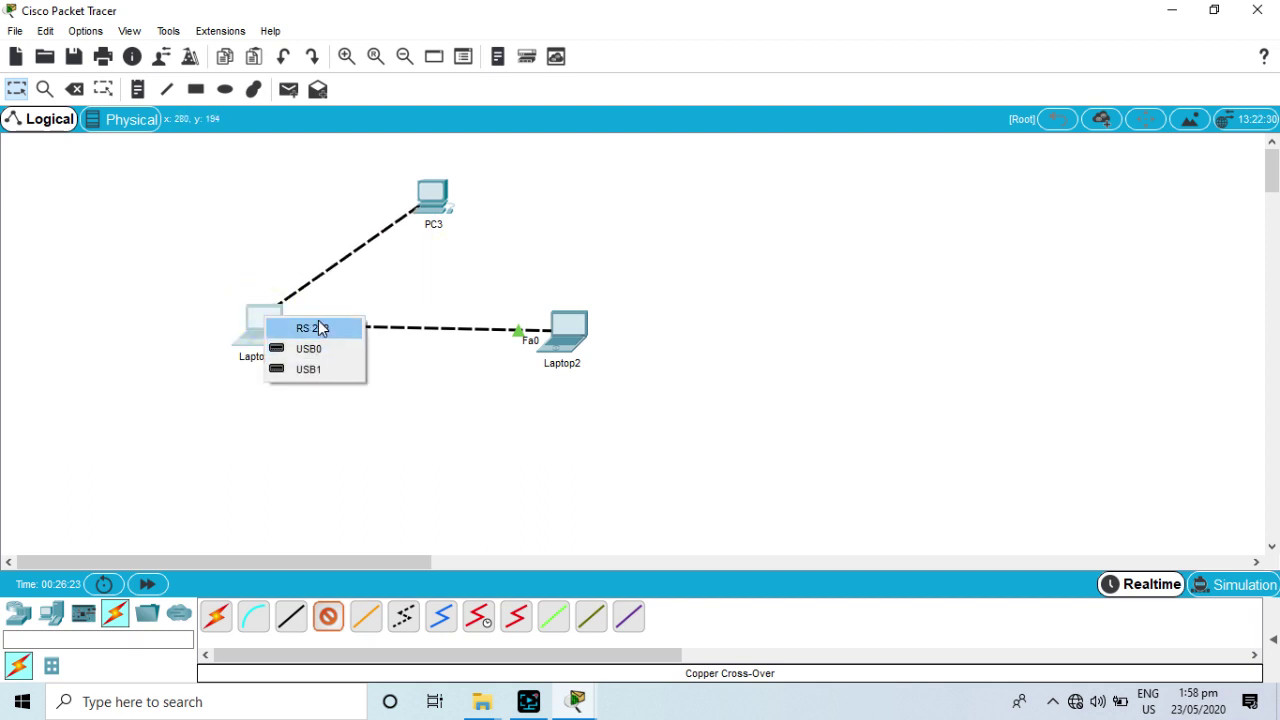
{"action": "left_click", "coordinate": [320, 328]}
{"action": "left_click", "coordinate": [314, 282]}
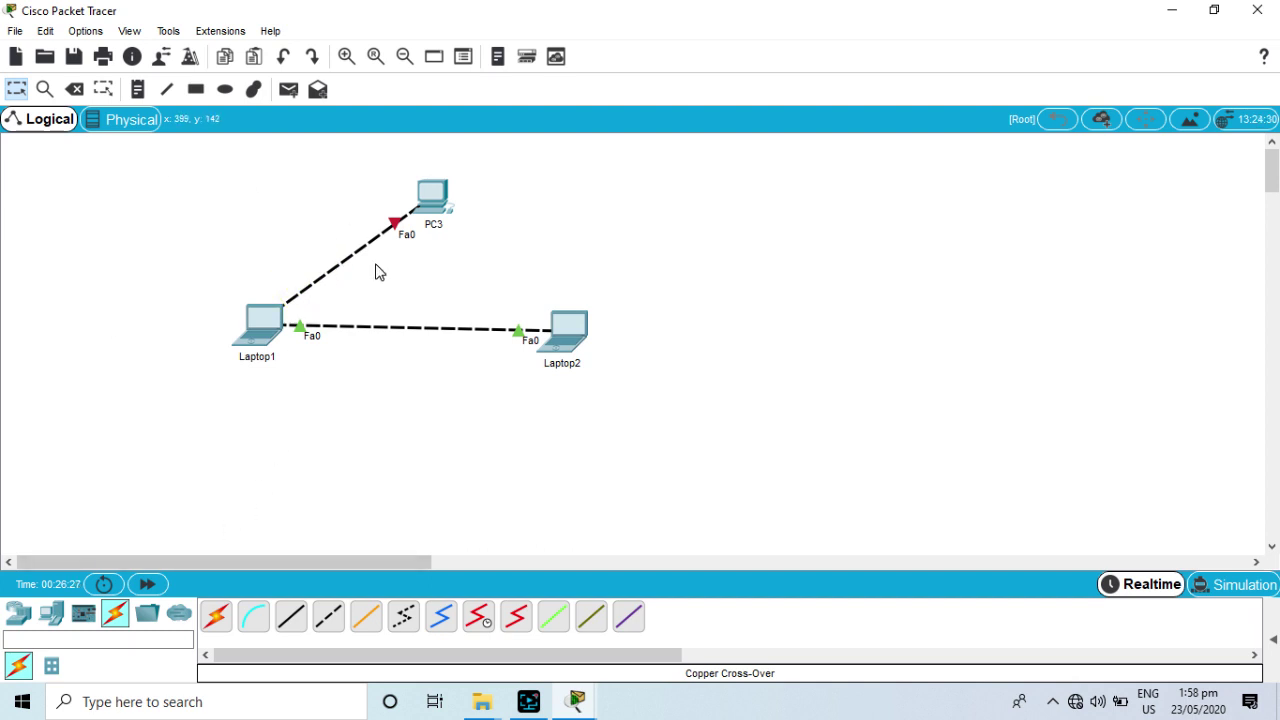
{"action": "left_click", "coordinate": [75, 89]}
{"action": "left_click", "coordinate": [326, 274]}
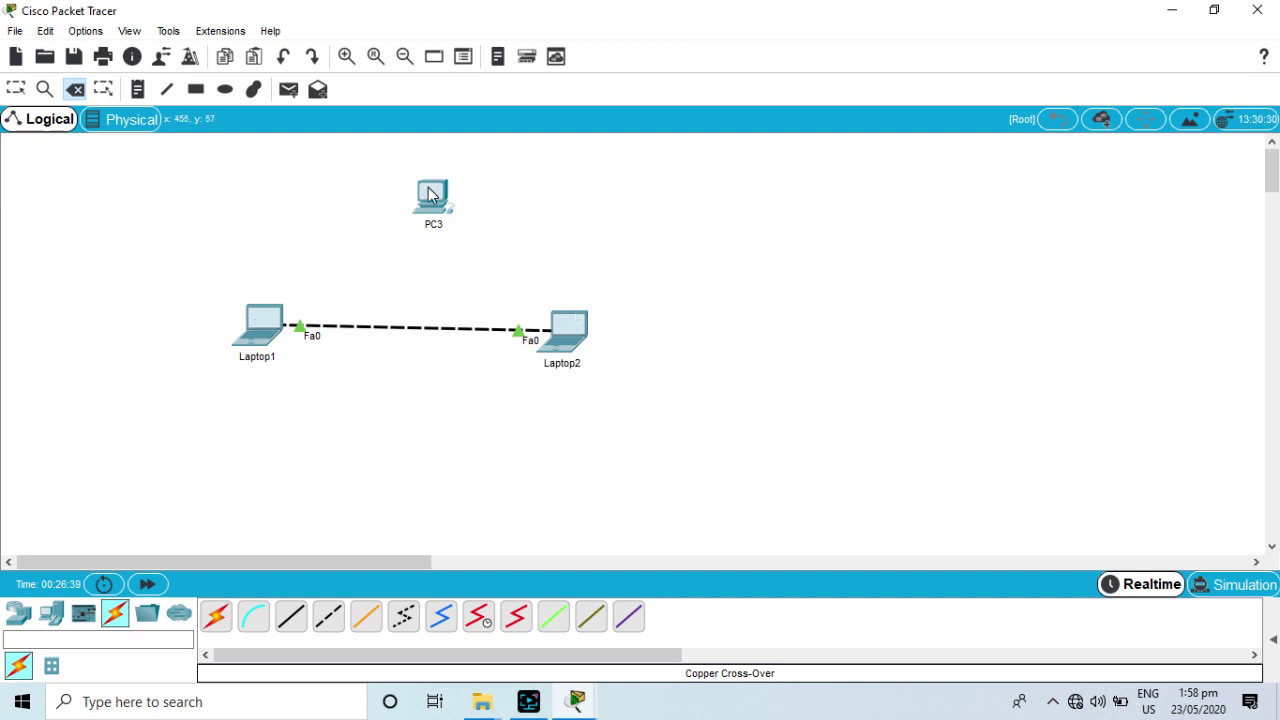
Place a new laptop, Laptop3, on the workspace
{"action": "left_click", "coordinate": [52, 613]}
{"action": "left_click", "coordinate": [254, 617]}
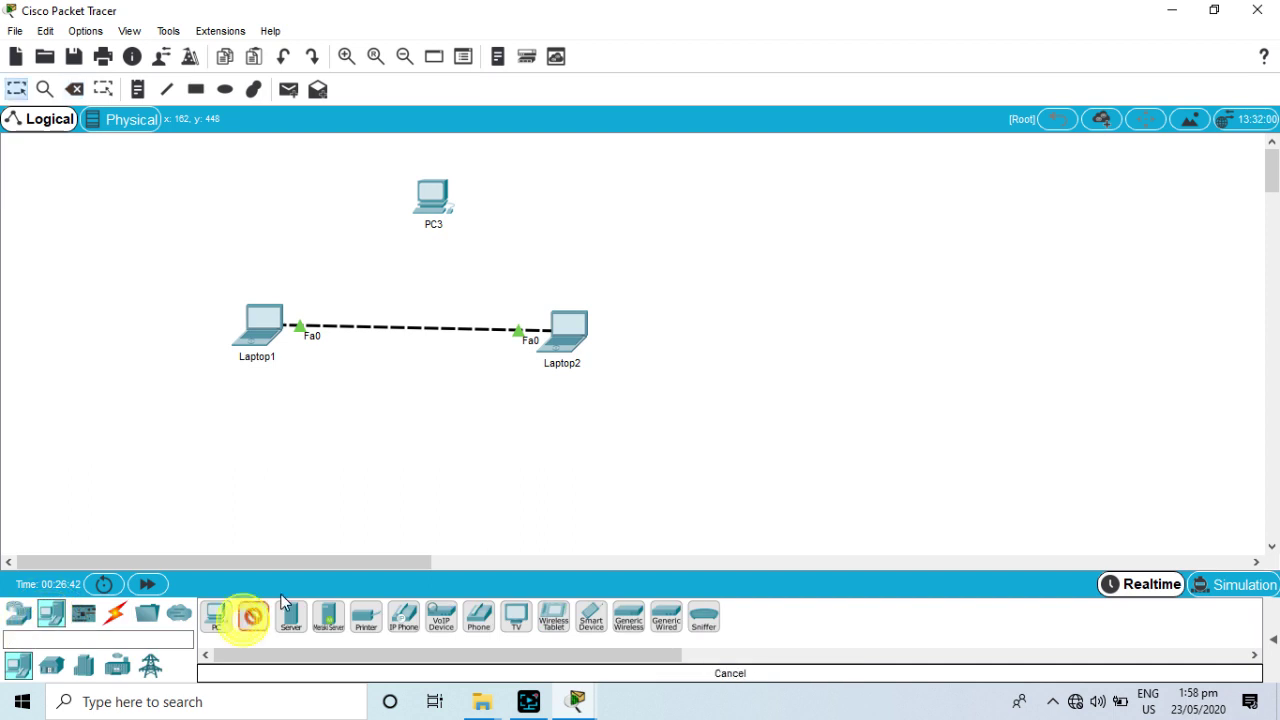
{"action": "left_click", "coordinate": [597, 188]}
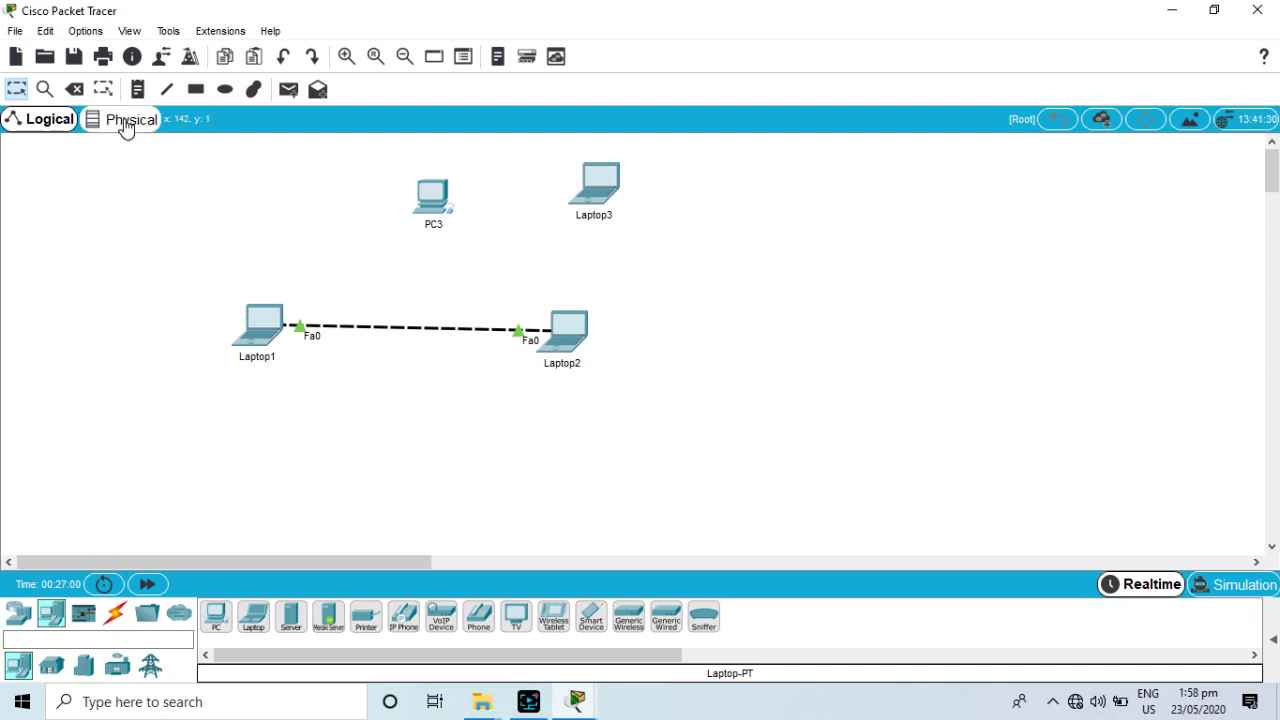
Place a 2960 switch, Switch0, below the laptops
{"action": "left_click", "coordinate": [22, 616]}
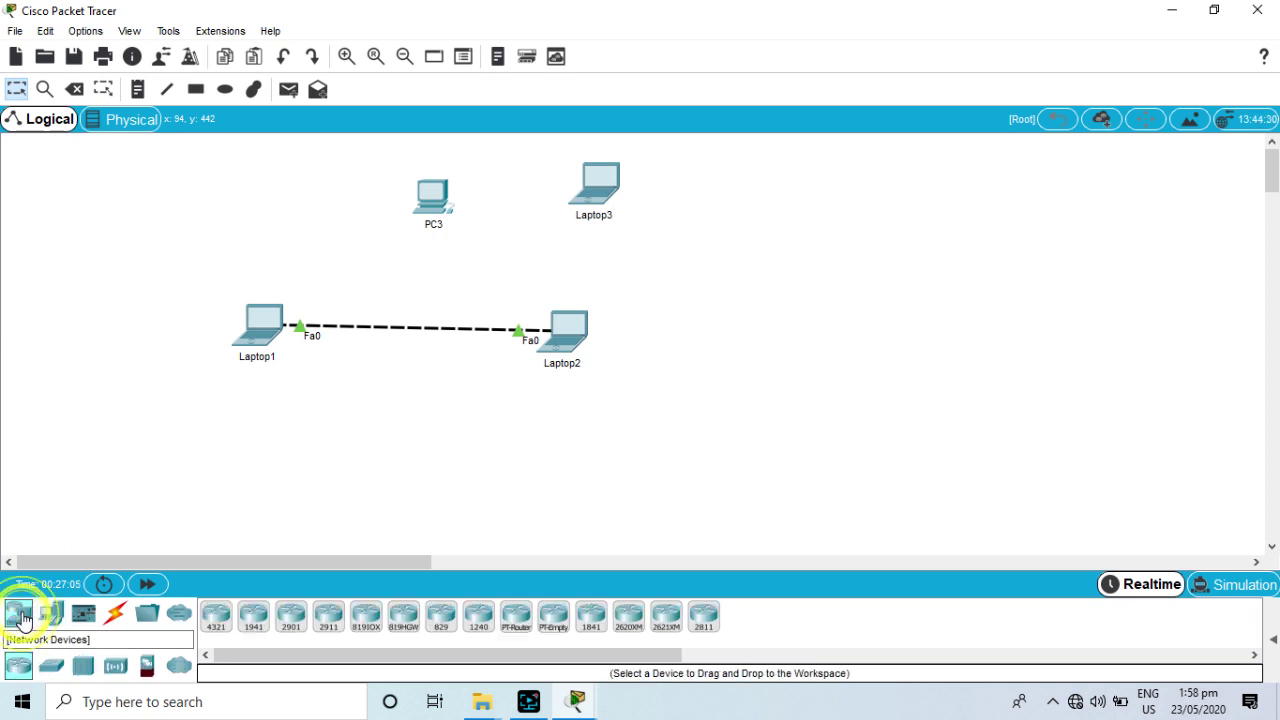
{"action": "left_click", "coordinate": [51, 666]}
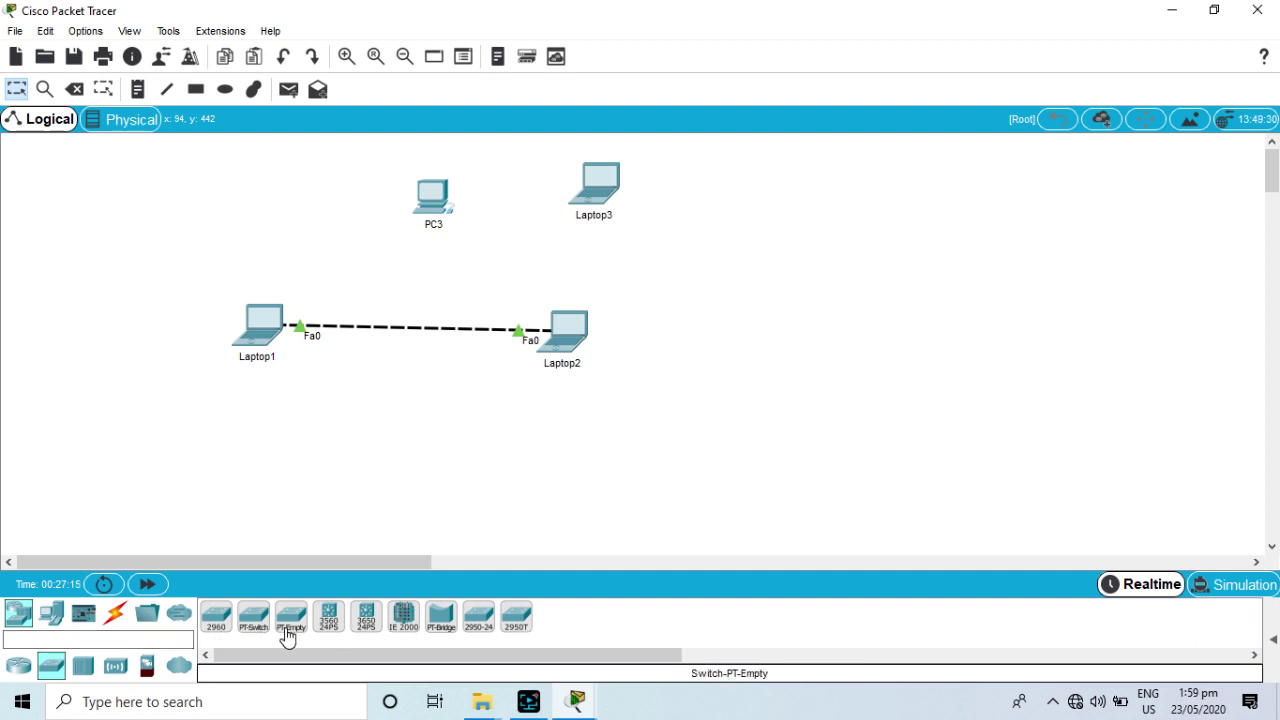
{"action": "left_click", "coordinate": [215, 625]}
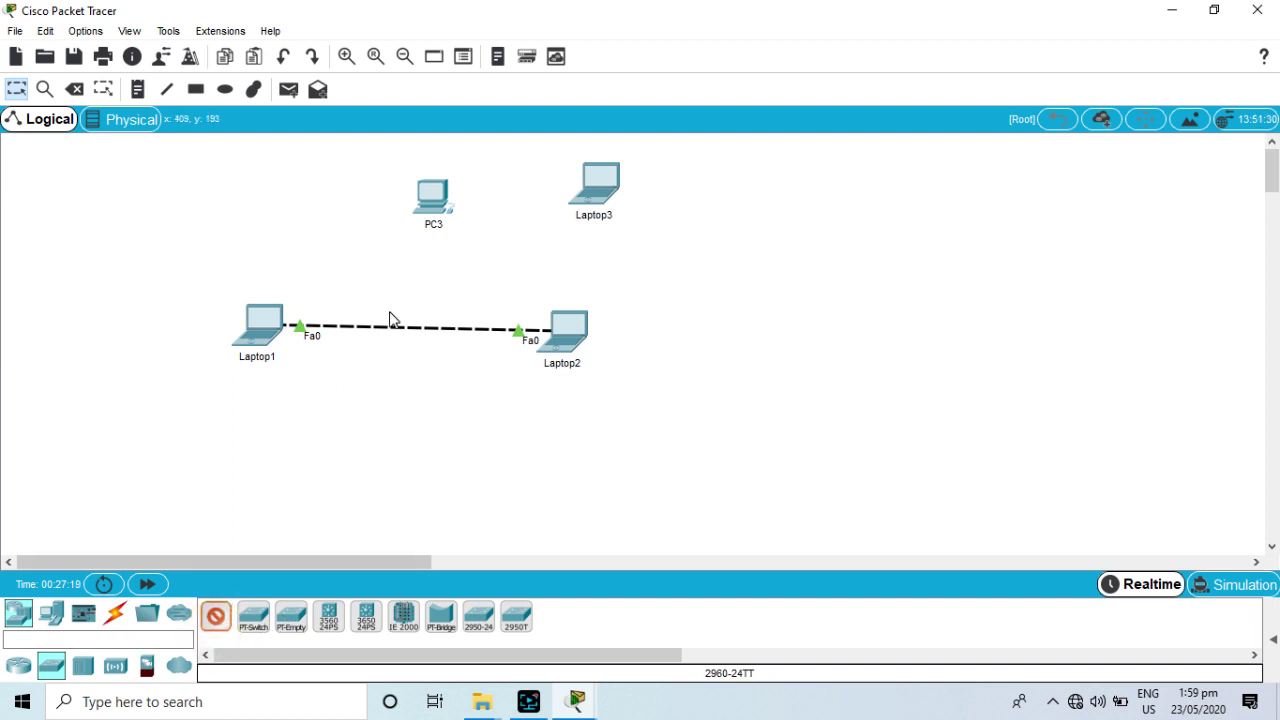
{"action": "left_click", "coordinate": [372, 410]}
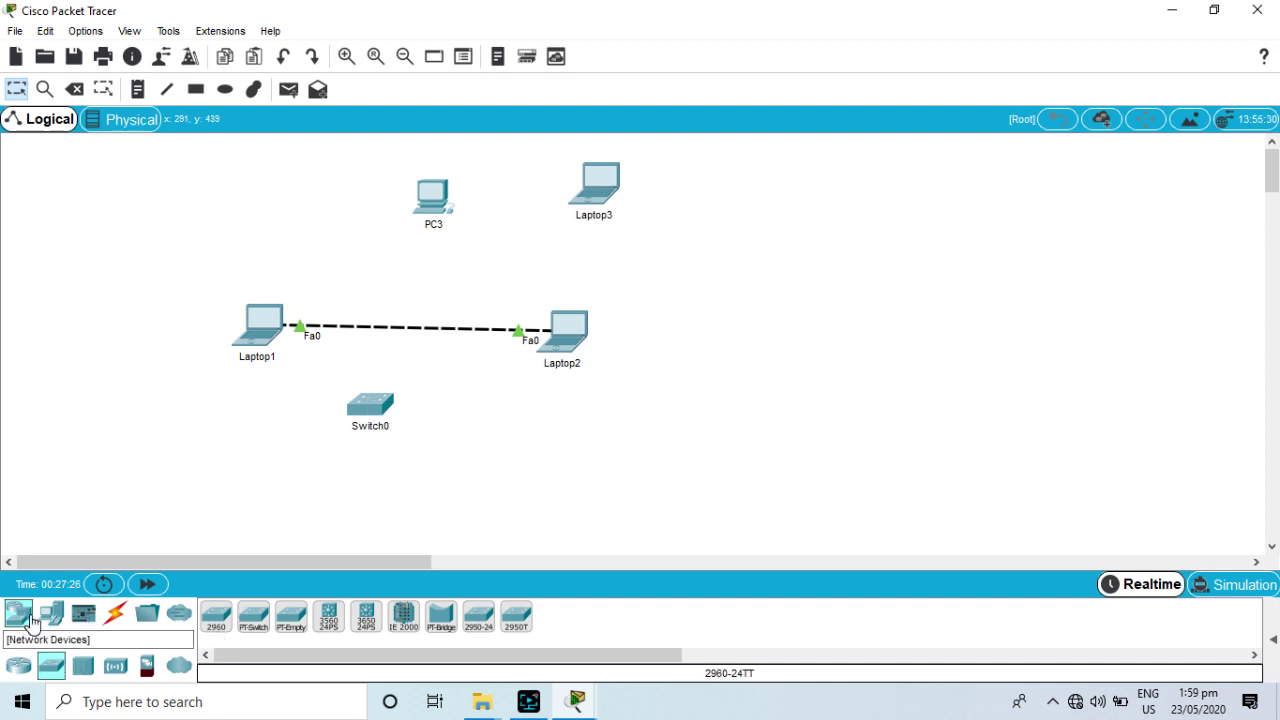
{"action": "left_click", "coordinate": [115, 614]}
{"action": "left_click", "coordinate": [293, 630]}
{"action": "left_click", "coordinate": [367, 413]}
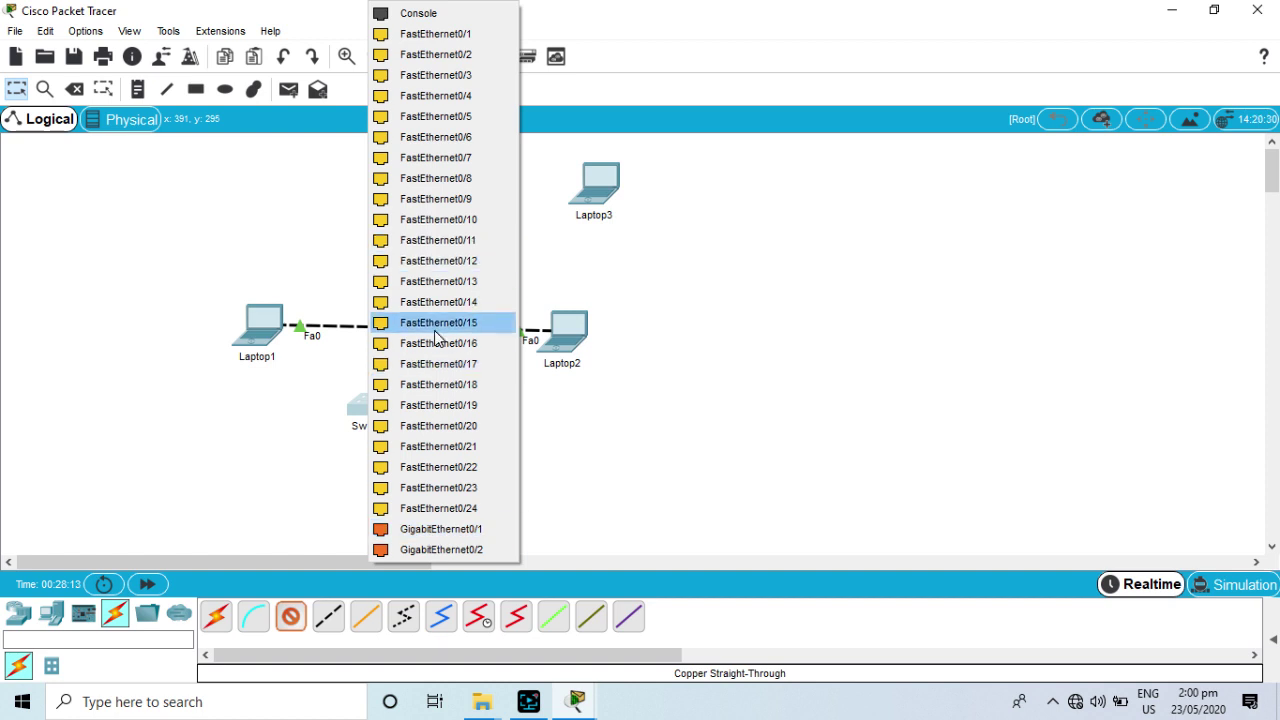
{"action": "left_click", "coordinate": [451, 530]}
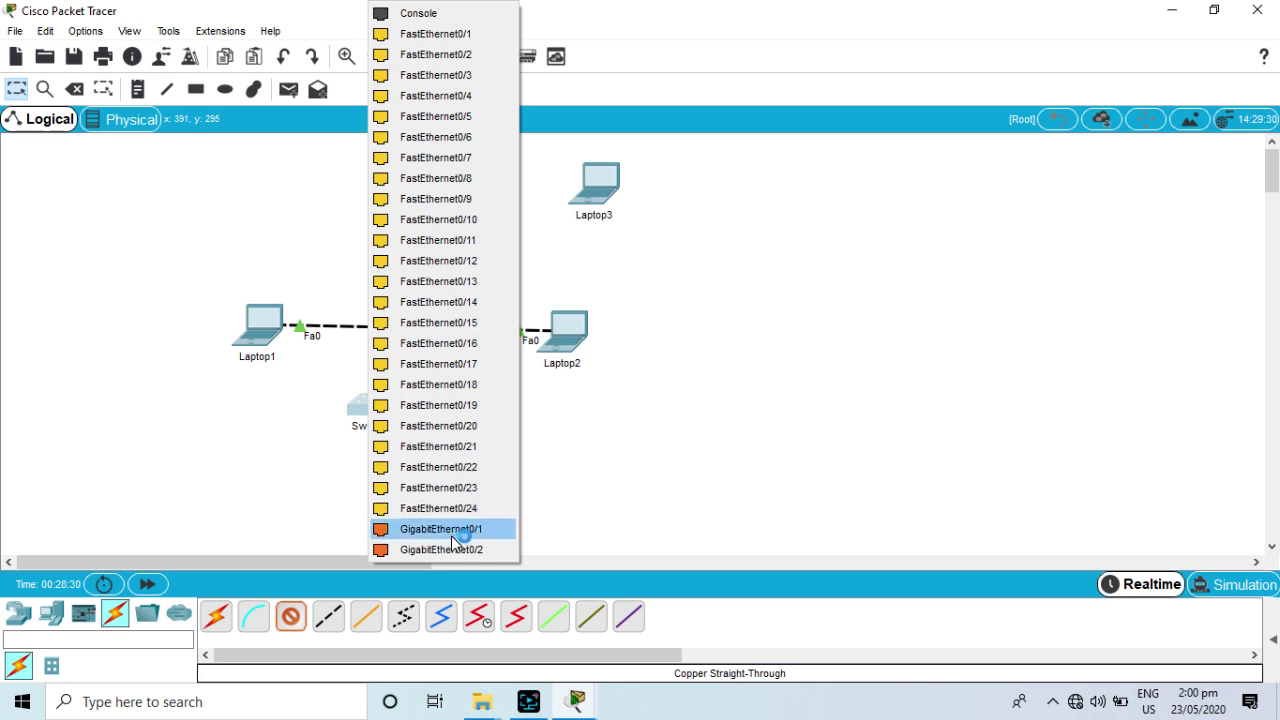
{"action": "left_click", "coordinate": [583, 477]}
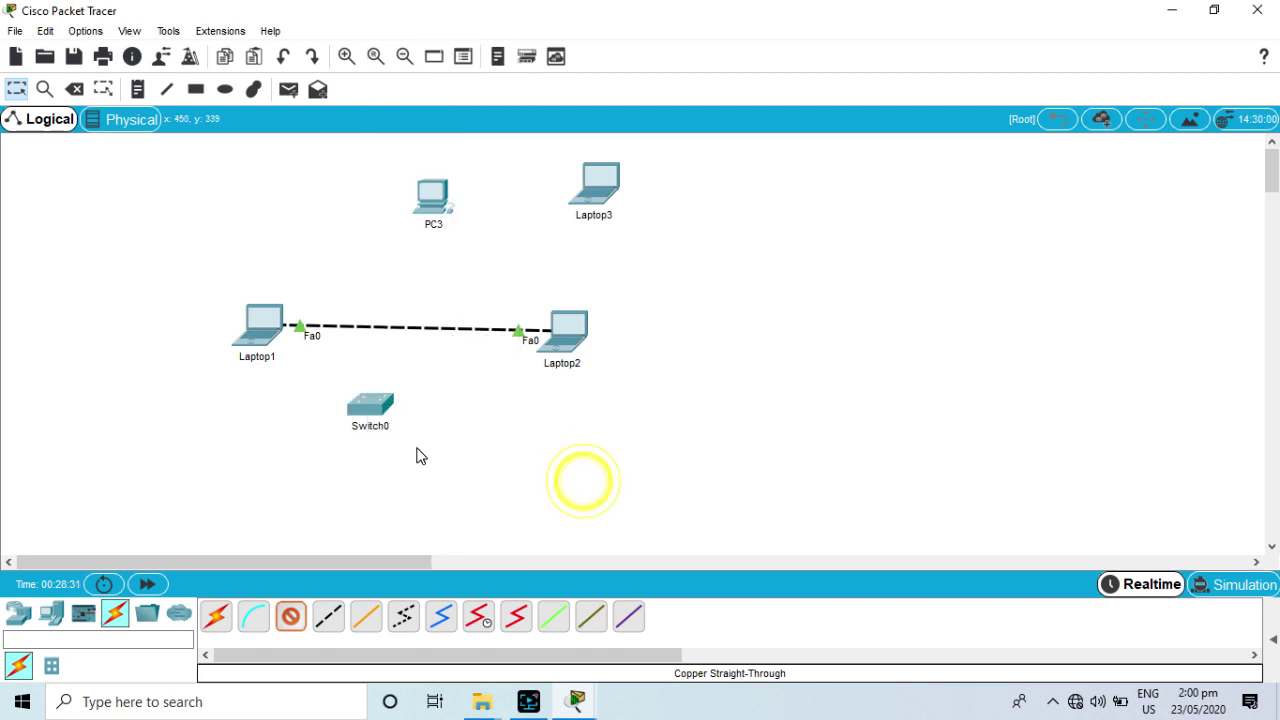
{"action": "left_click", "coordinate": [75, 88]}
Delete the Laptop1–Laptop2 cable along with Laptop1 and Laptop2
{"action": "left_click", "coordinate": [375, 326]}
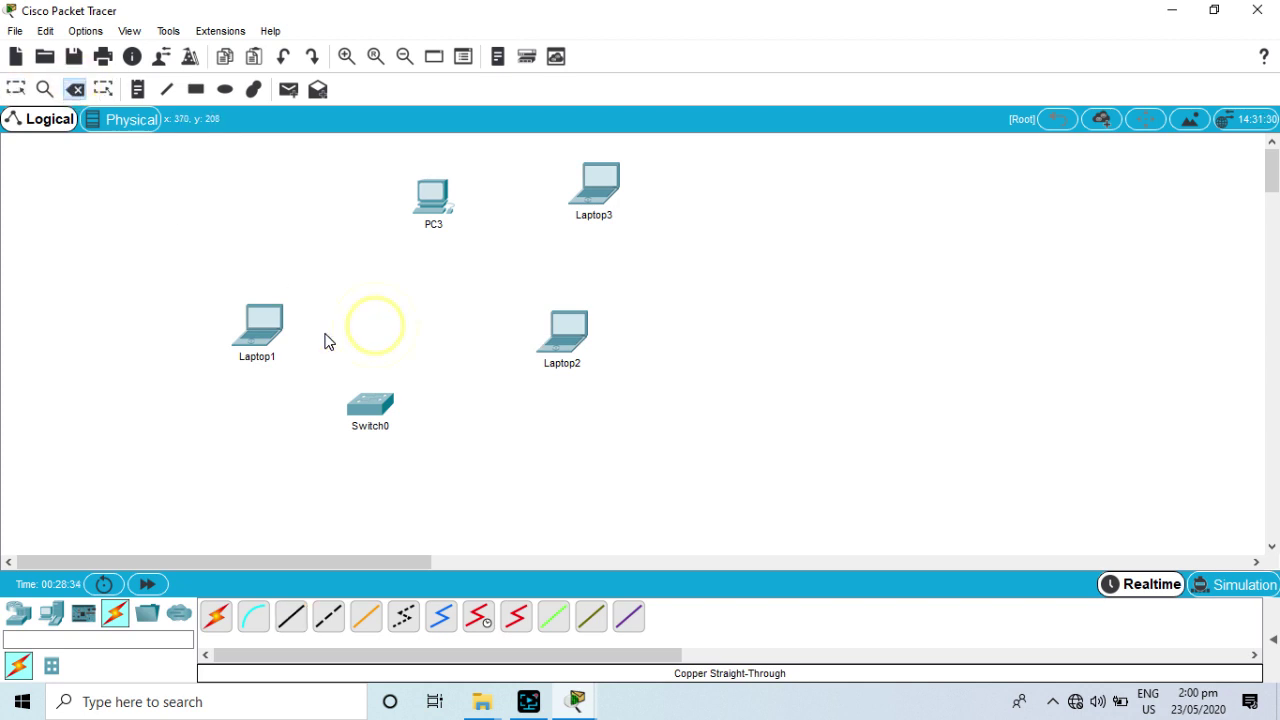
{"action": "left_click", "coordinate": [266, 332]}
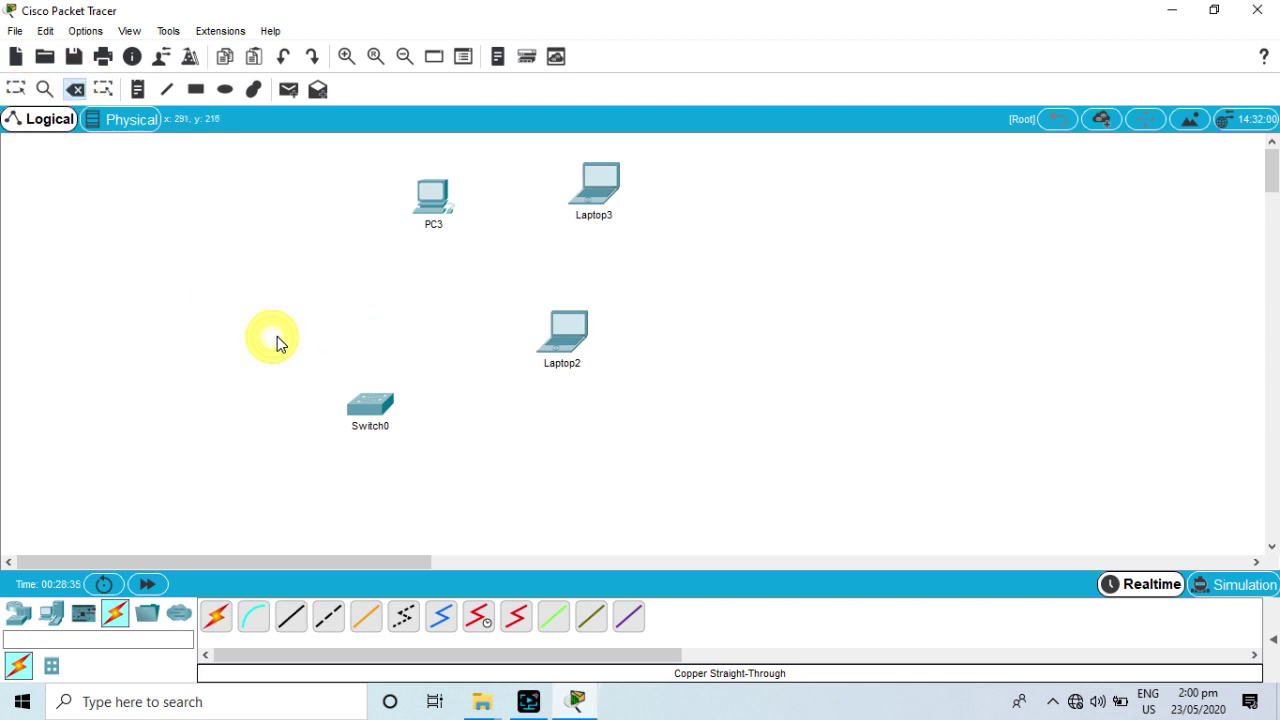
{"action": "left_click", "coordinate": [565, 343]}
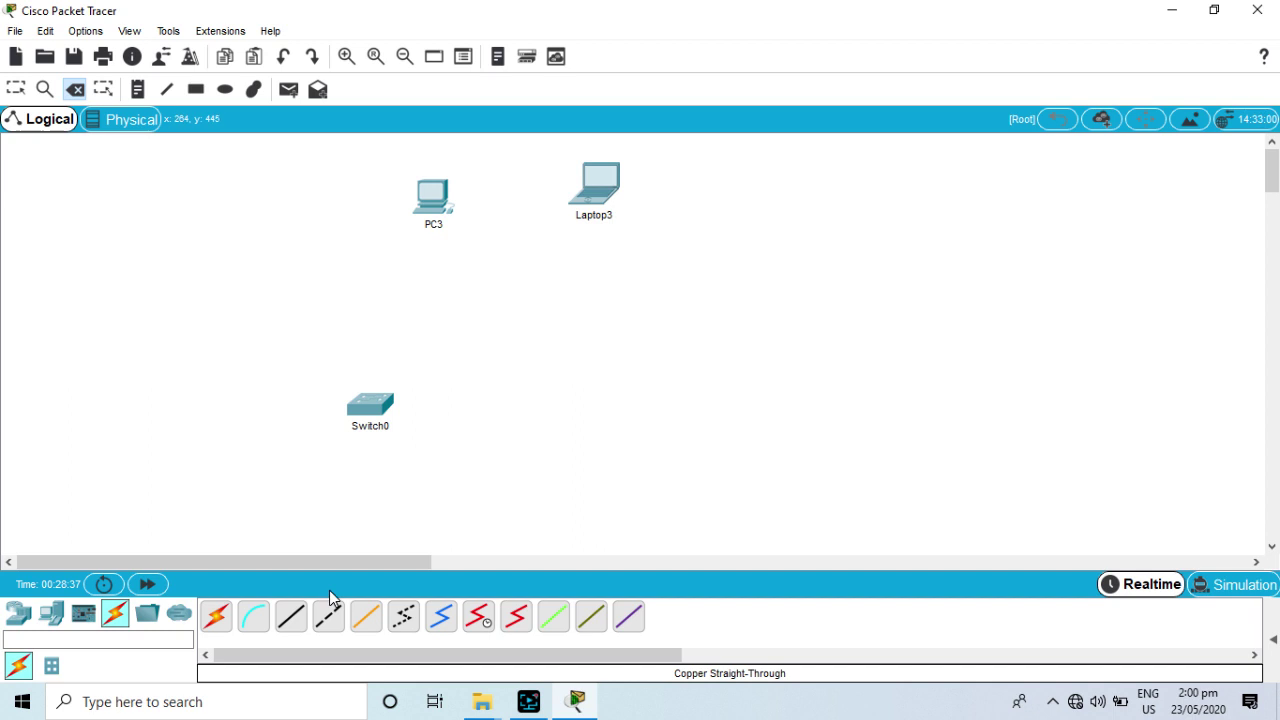
Add Laptop4 on the left and a generic PC, PC4, on the right
{"action": "left_click", "coordinate": [51, 613]}
{"action": "left_click", "coordinate": [257, 630]}
{"action": "left_click", "coordinate": [253, 618]}
{"action": "left_click", "coordinate": [240, 325]}
{"action": "left_click", "coordinate": [214, 617]}
{"action": "left_click", "coordinate": [690, 392]}
Move Switch0 to the middle of the devices
{"action": "left_click_drag", "start_coordinate": [368, 408], "coordinate": [441, 364]}
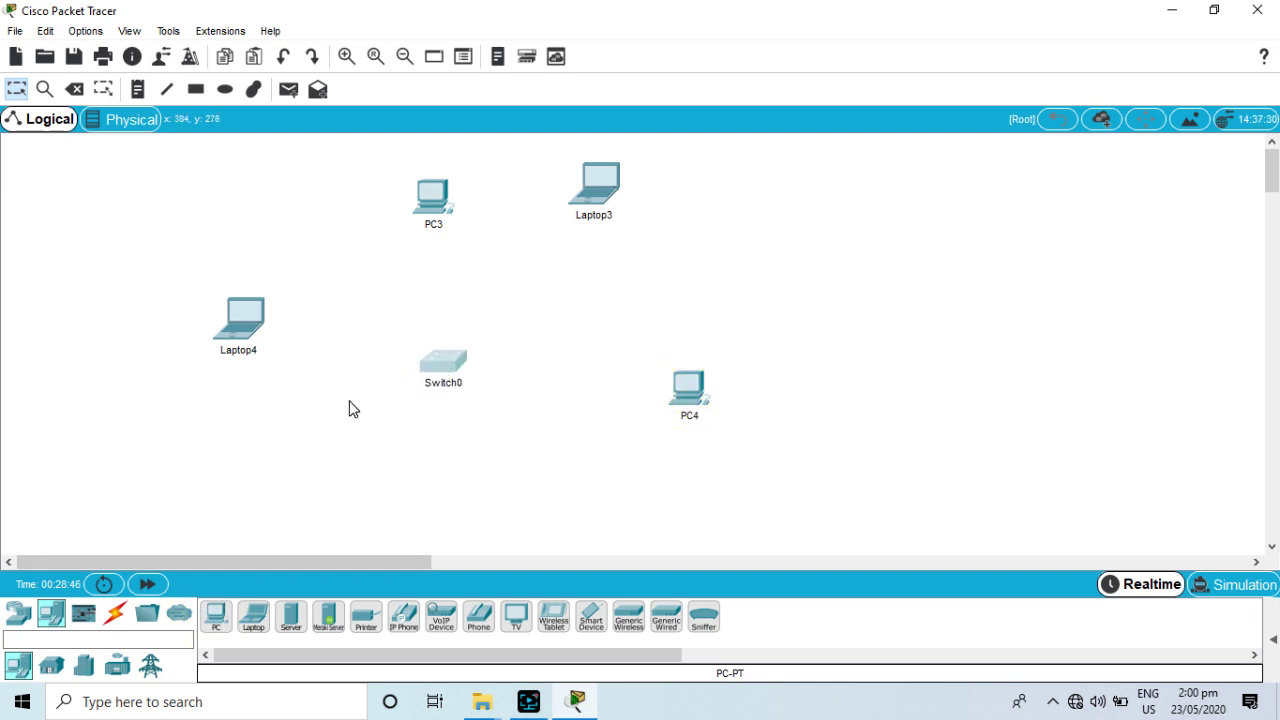
{"action": "left_click", "coordinate": [116, 614]}
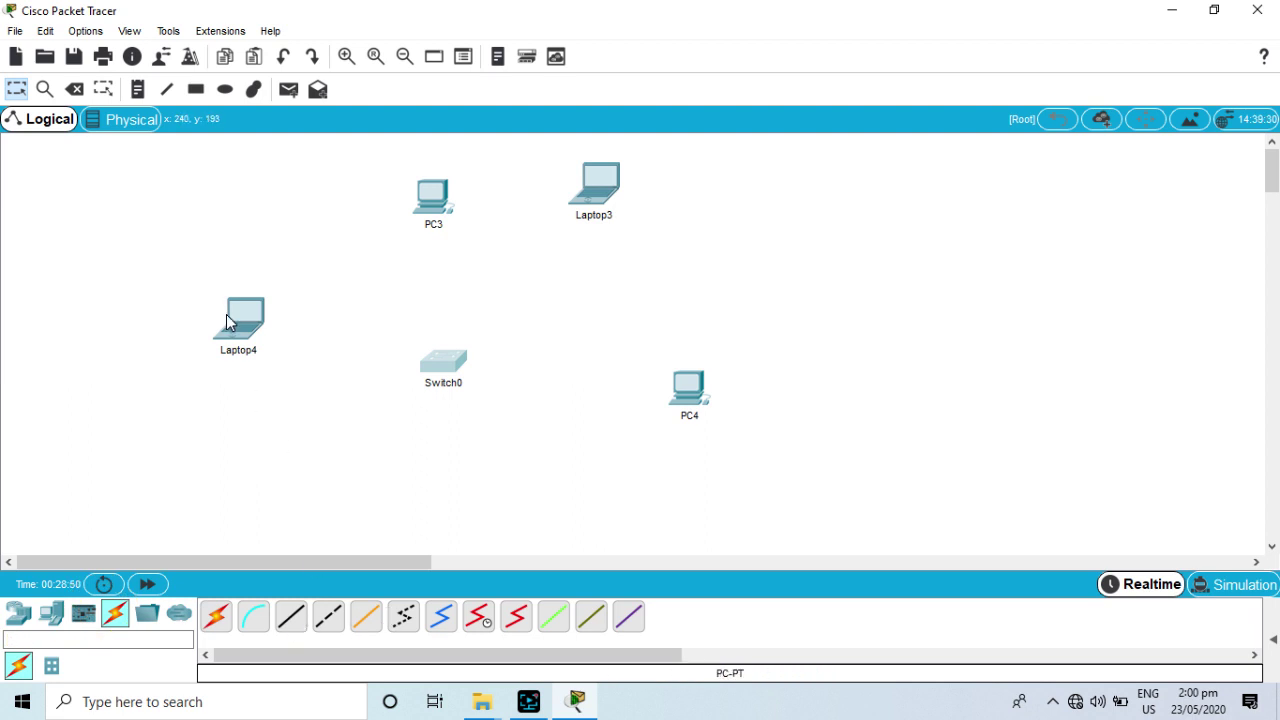
{"action": "mouse_move", "coordinate": [429, 371]}
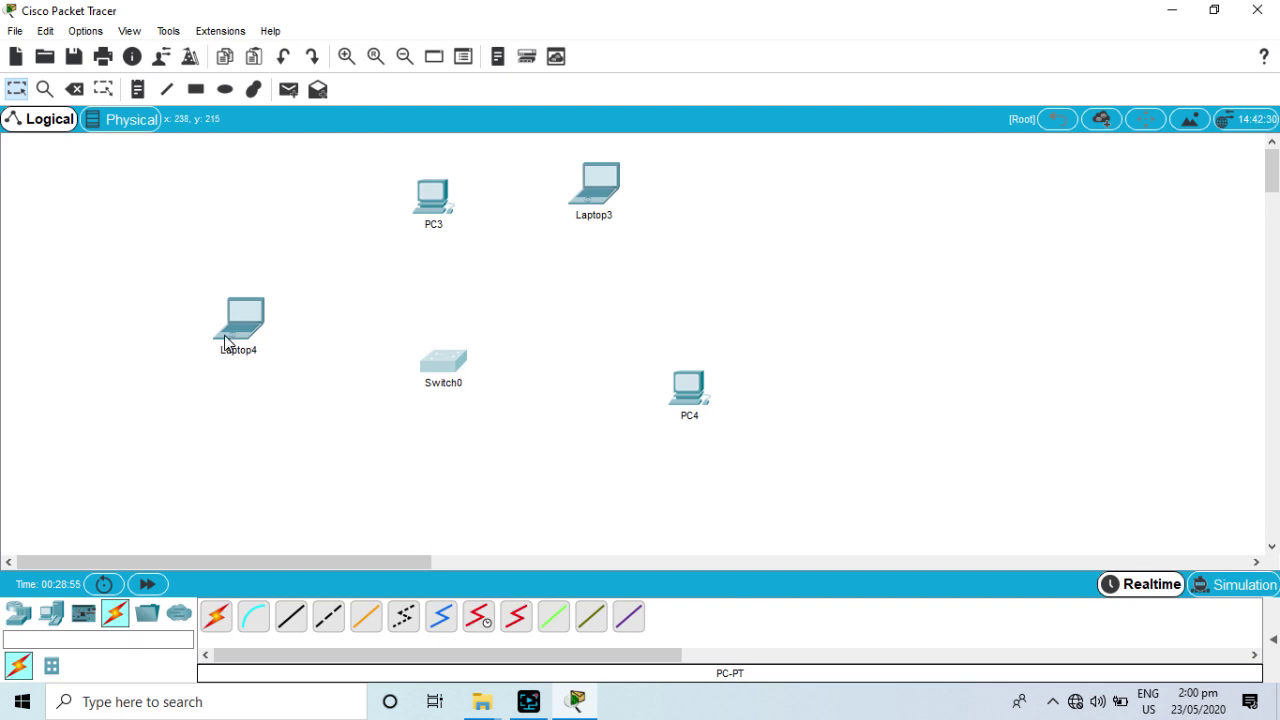
Cable Laptop4 and PC3 FastEthernet0 to Switch0 ports Fa0/1 and Fa0/2 with straight-through copper
{"action": "left_click", "coordinate": [292, 617]}
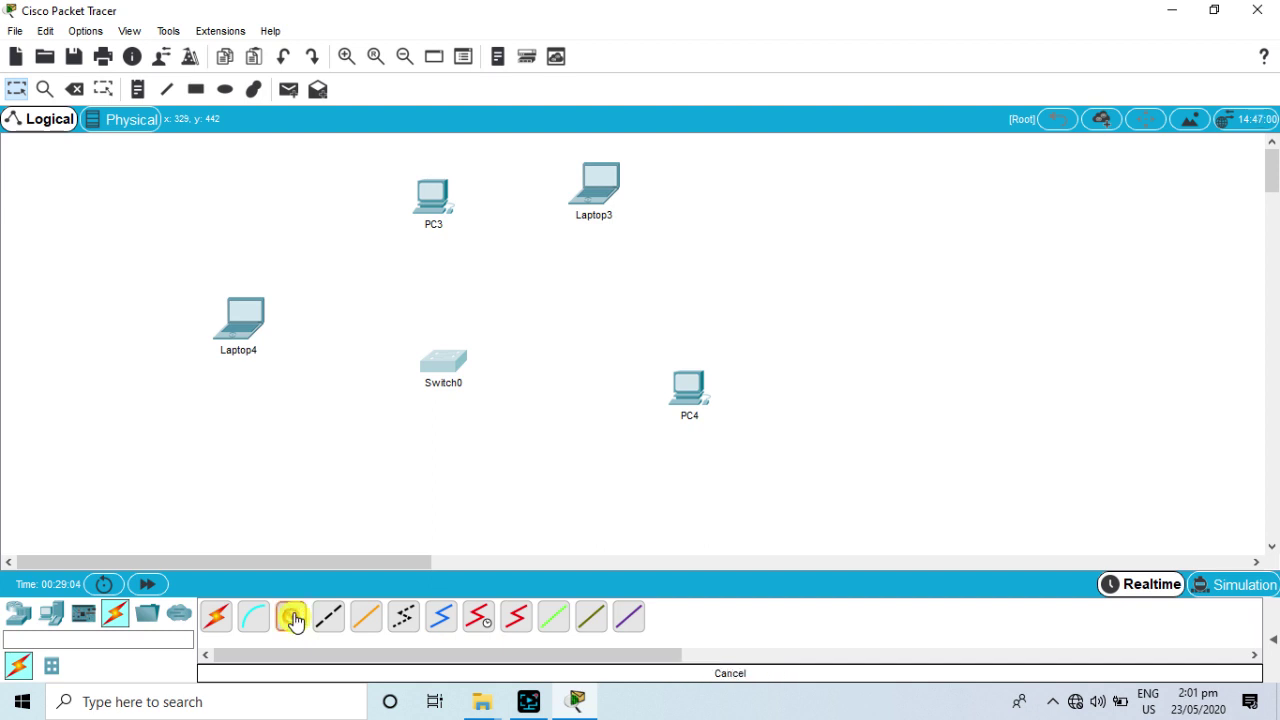
{"action": "left_click", "coordinate": [241, 330]}
{"action": "left_click", "coordinate": [282, 402]}
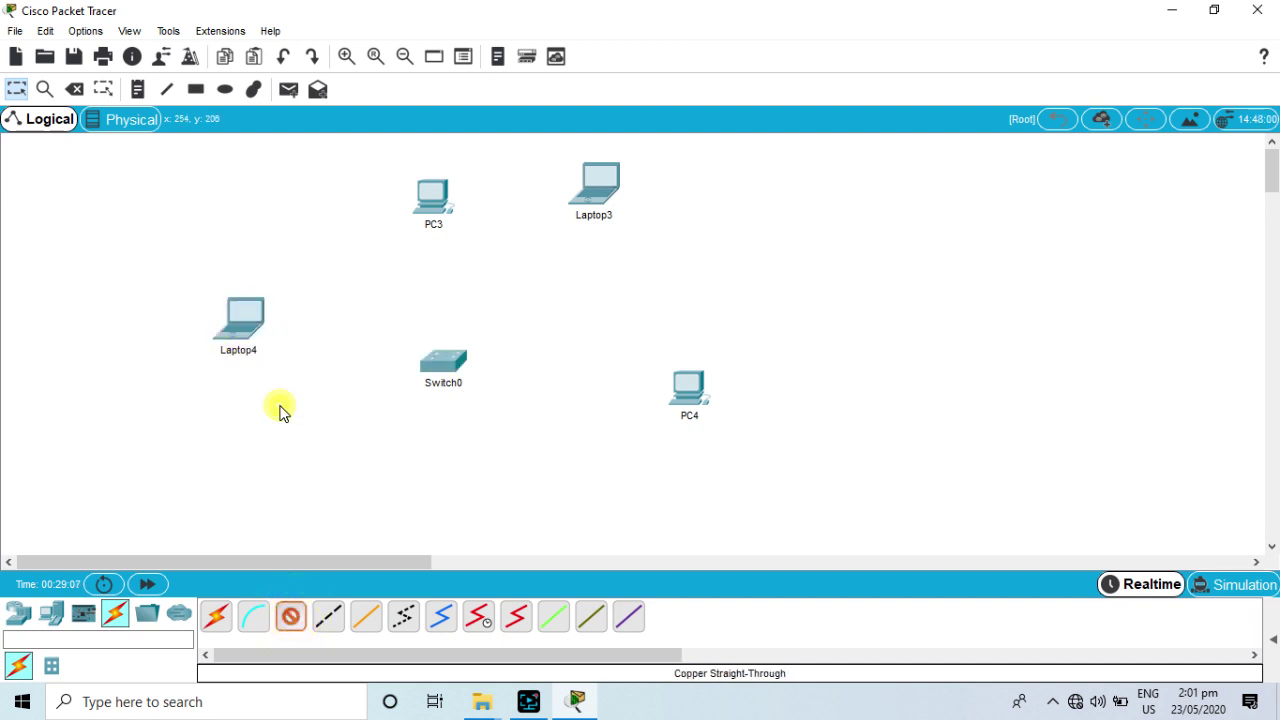
{"action": "left_click", "coordinate": [432, 362]}
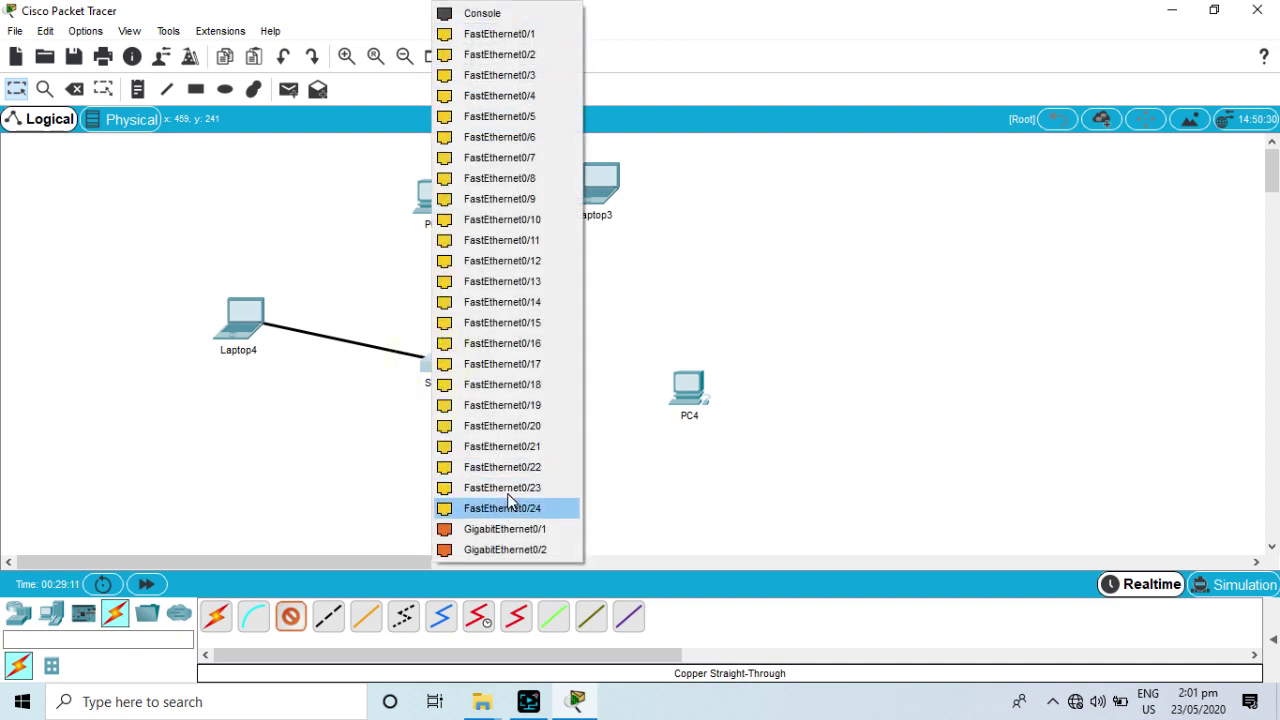
{"action": "left_click", "coordinate": [516, 33]}
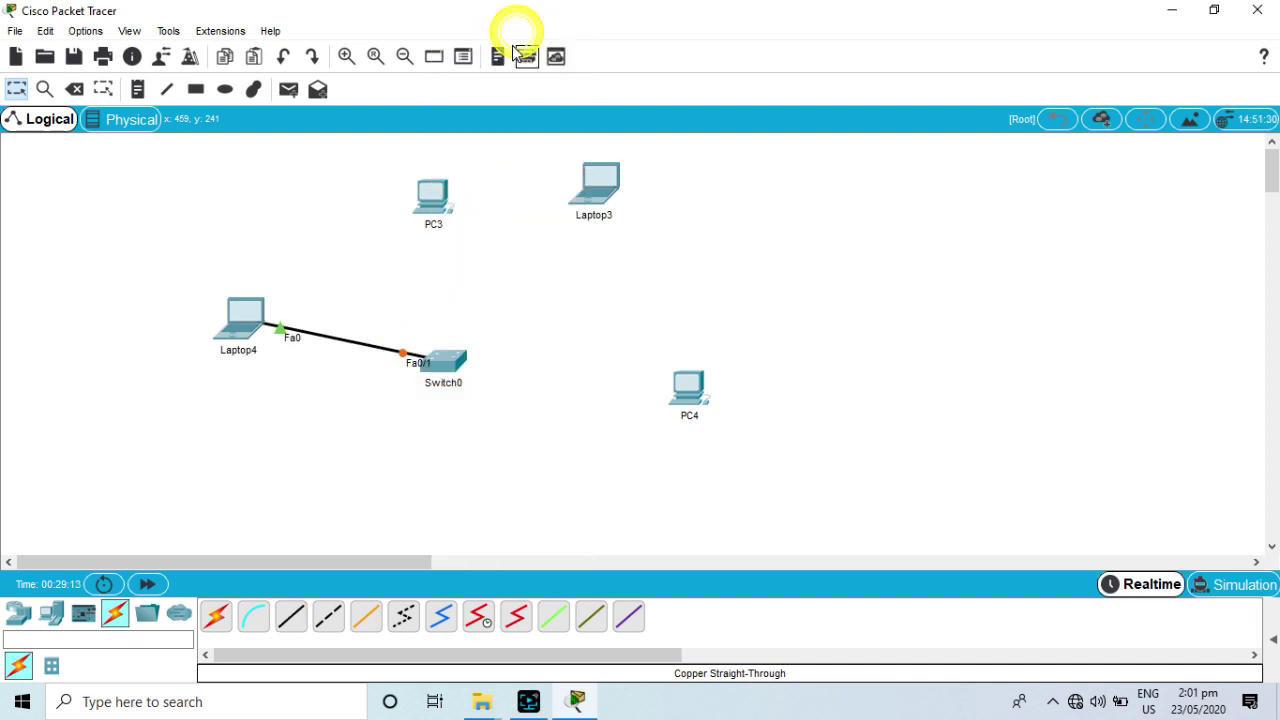
{"action": "left_click", "coordinate": [293, 618]}
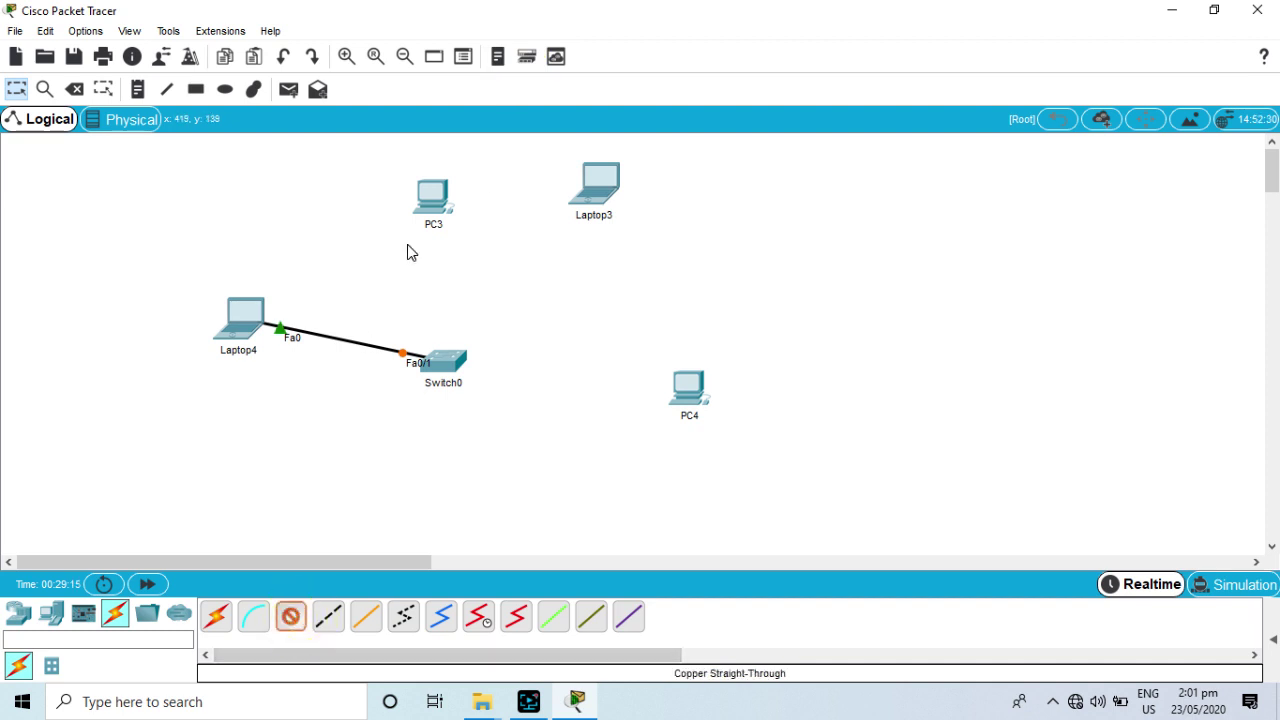
{"action": "left_click", "coordinate": [427, 193]}
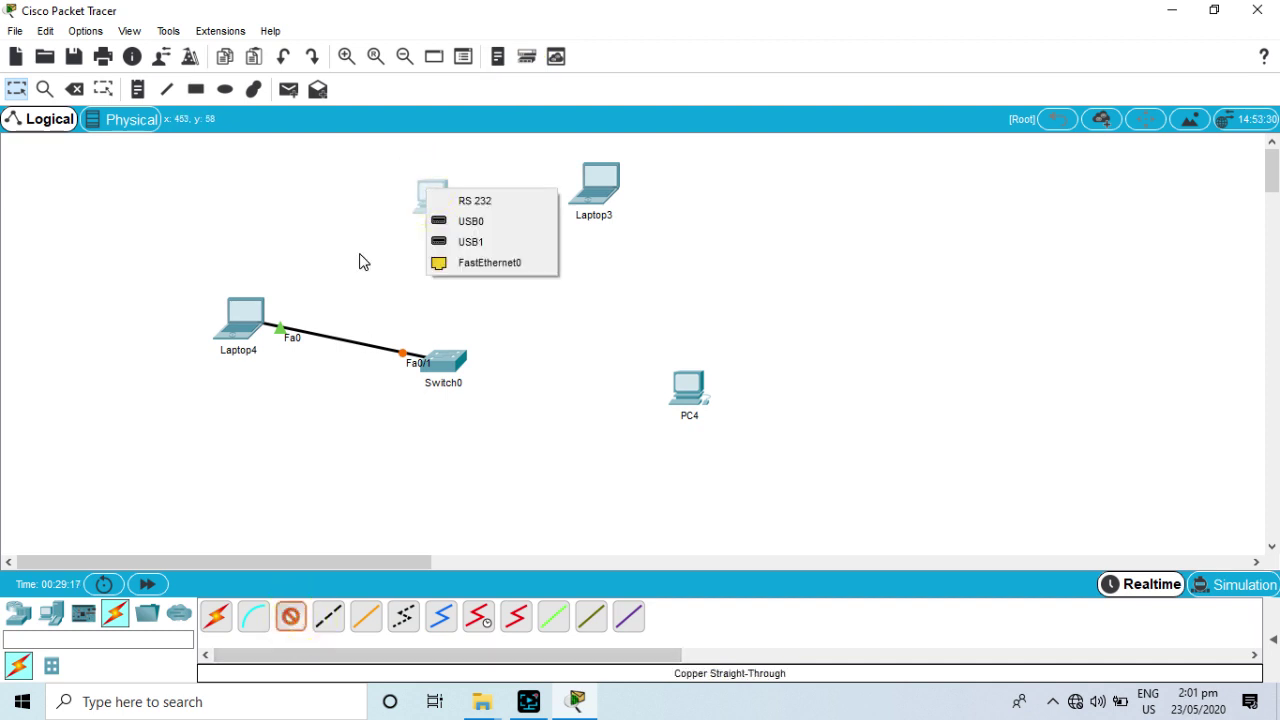
{"action": "left_click", "coordinate": [360, 259]}
{"action": "left_click", "coordinate": [430, 205]}
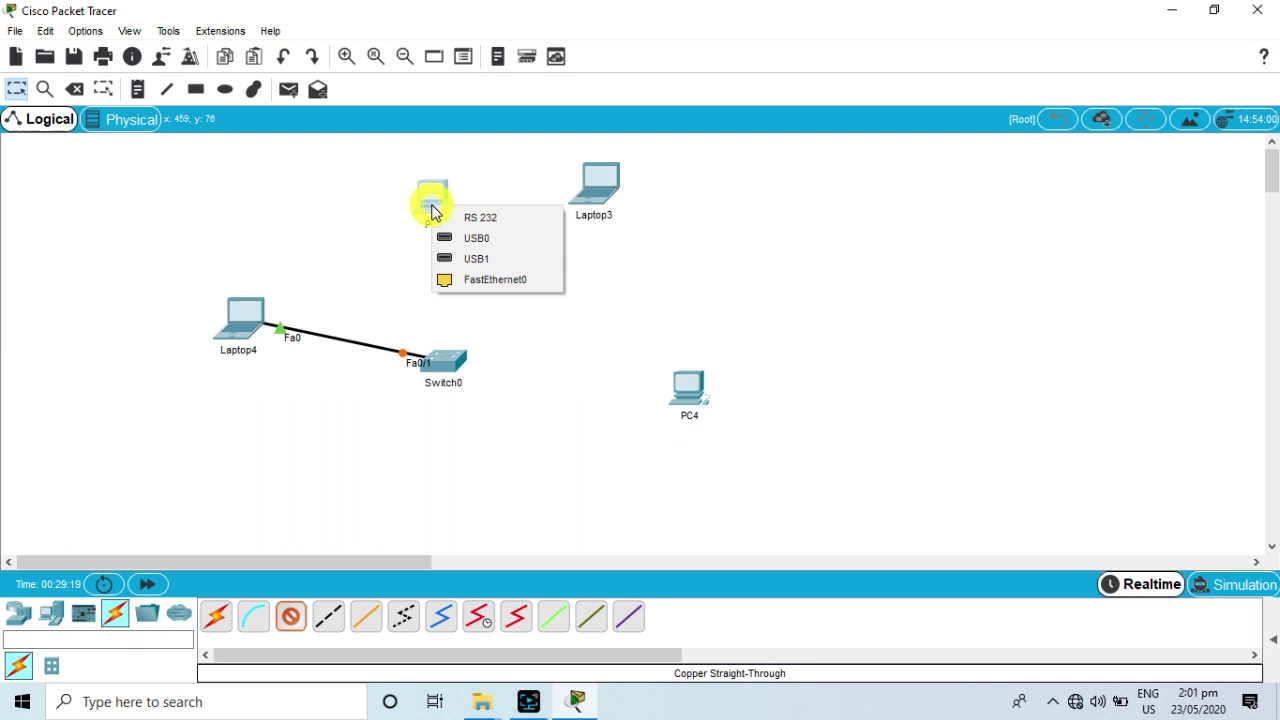
{"action": "left_click", "coordinate": [465, 280]}
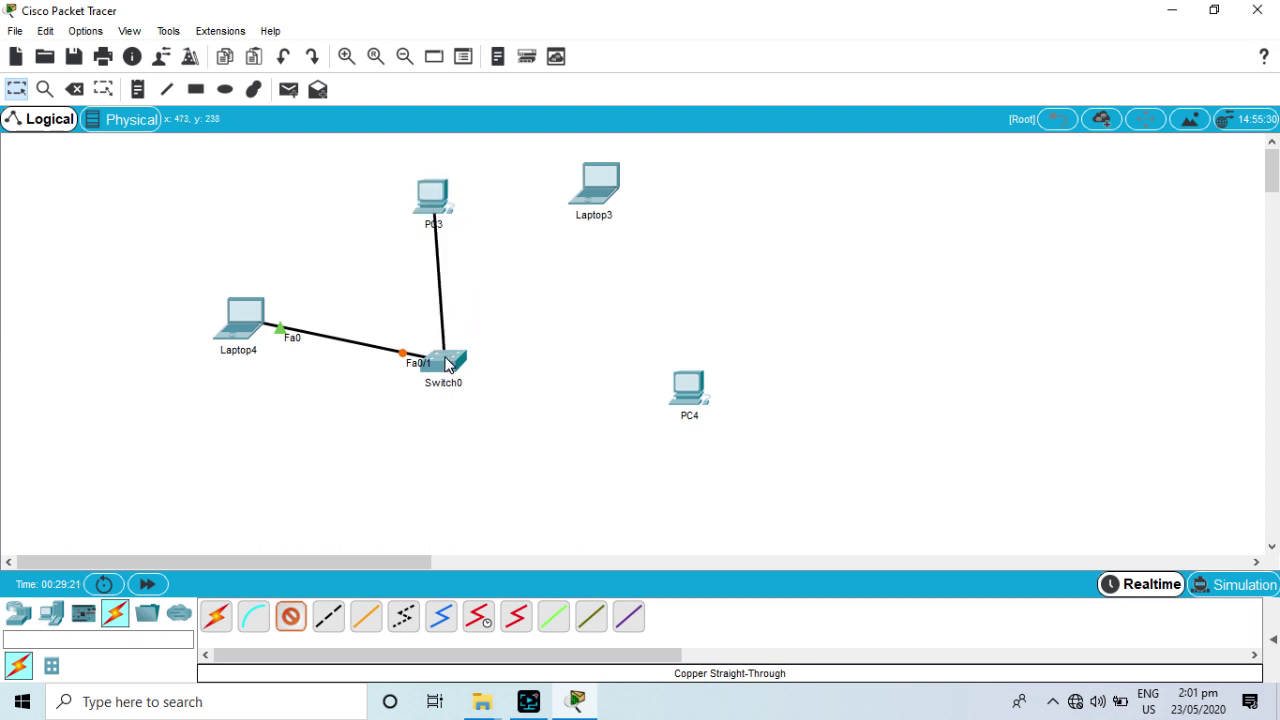
{"action": "left_click", "coordinate": [445, 362]}
{"action": "left_click", "coordinate": [515, 34]}
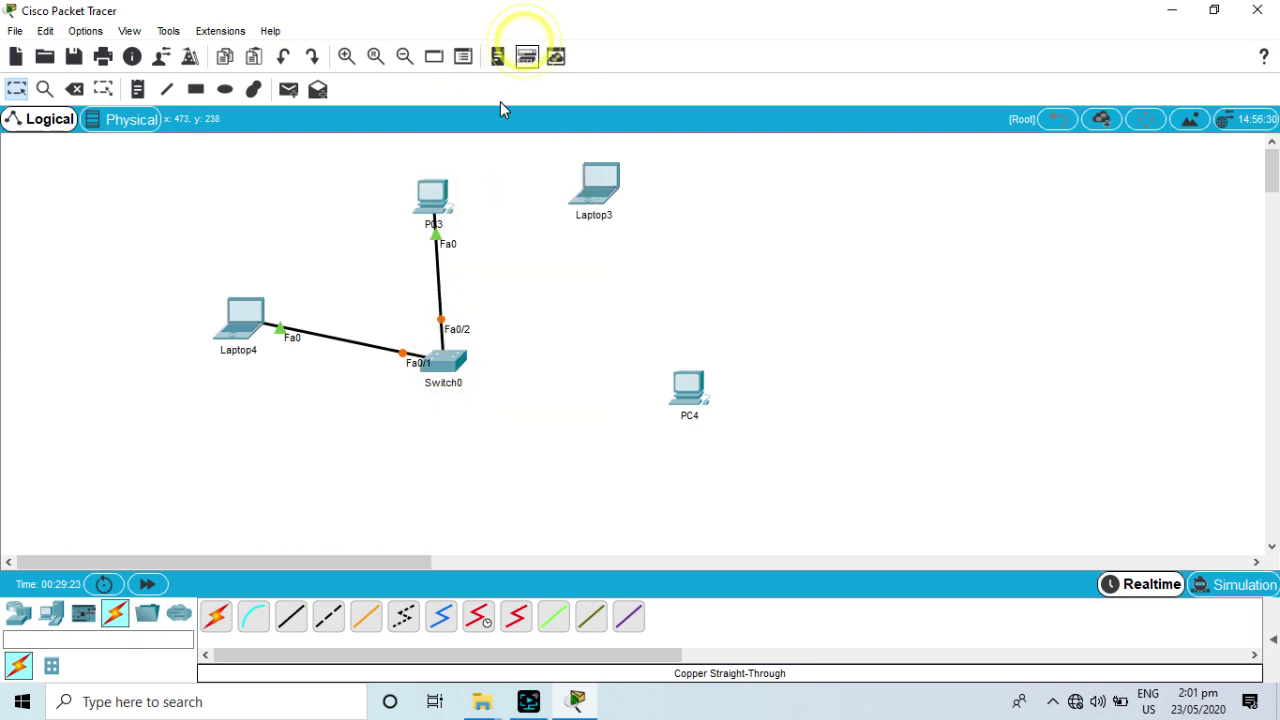
Cable Laptop3 and PC4 FastEthernet0 to Switch0 ports Fa0/3 and Fa0/4
{"action": "left_click", "coordinate": [292, 620]}
{"action": "left_click", "coordinate": [598, 178]}
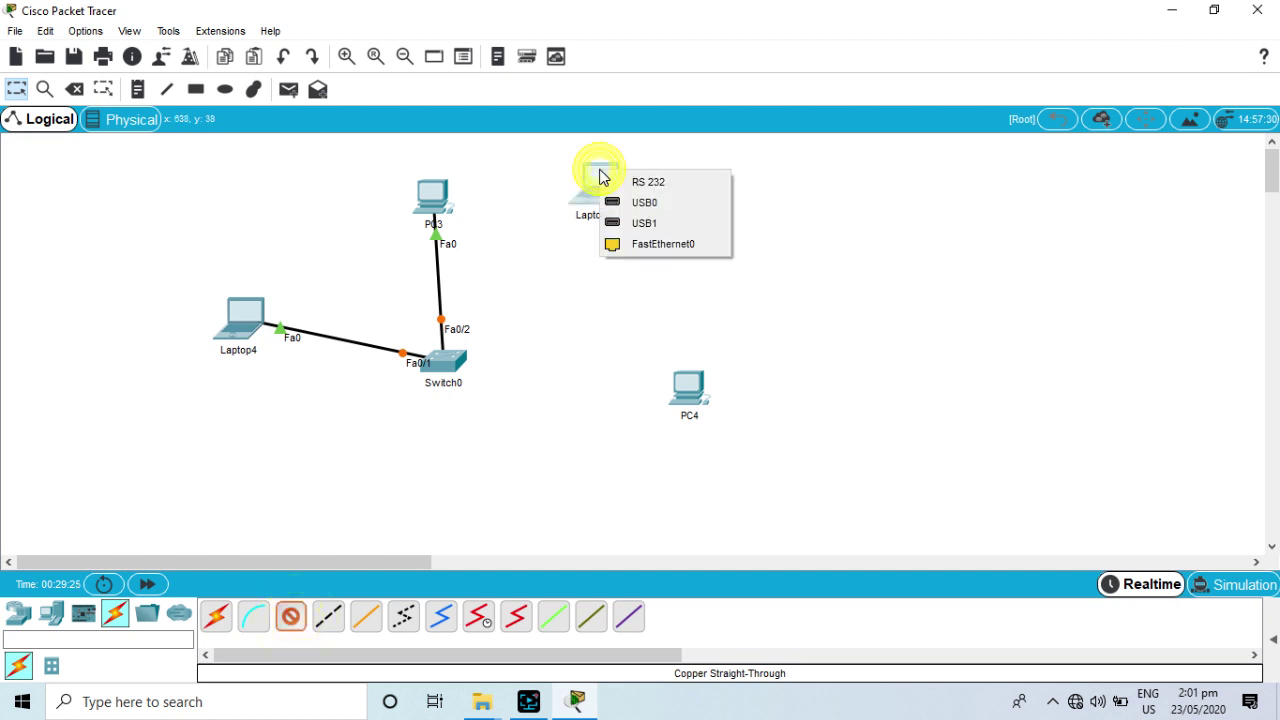
{"action": "left_click", "coordinate": [640, 244]}
{"action": "left_click", "coordinate": [445, 360]}
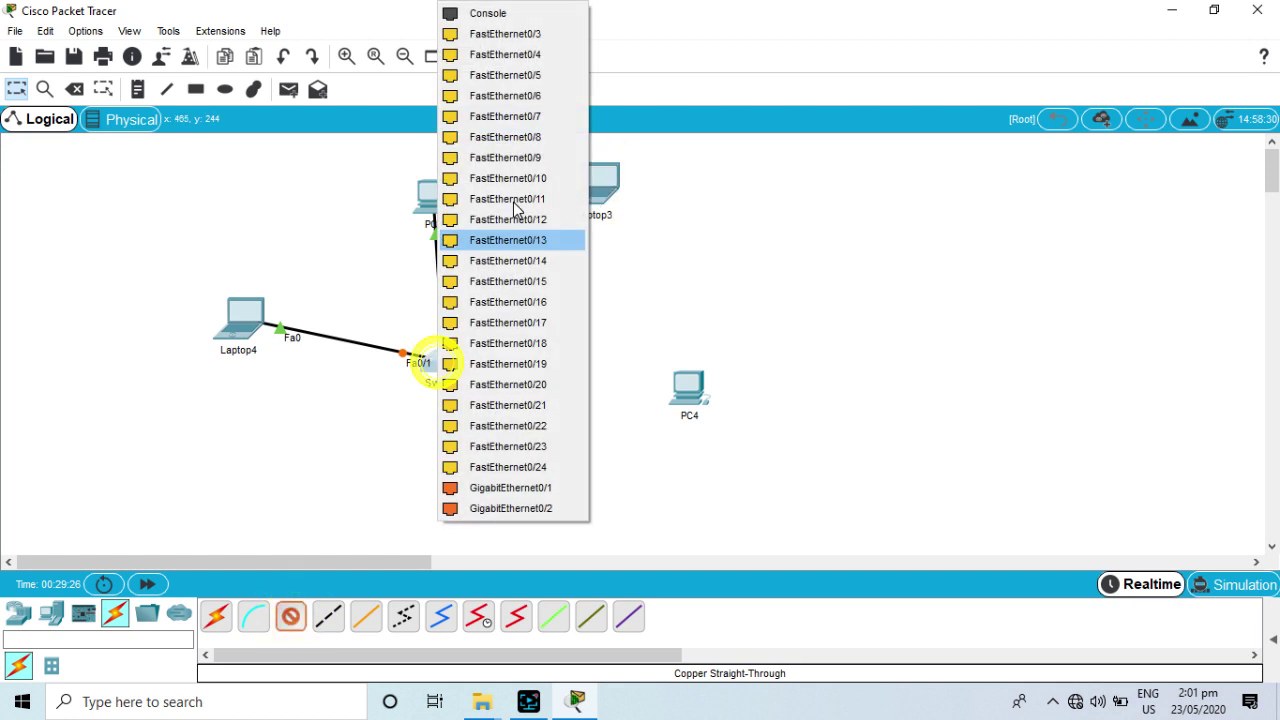
{"action": "left_click", "coordinate": [565, 34]}
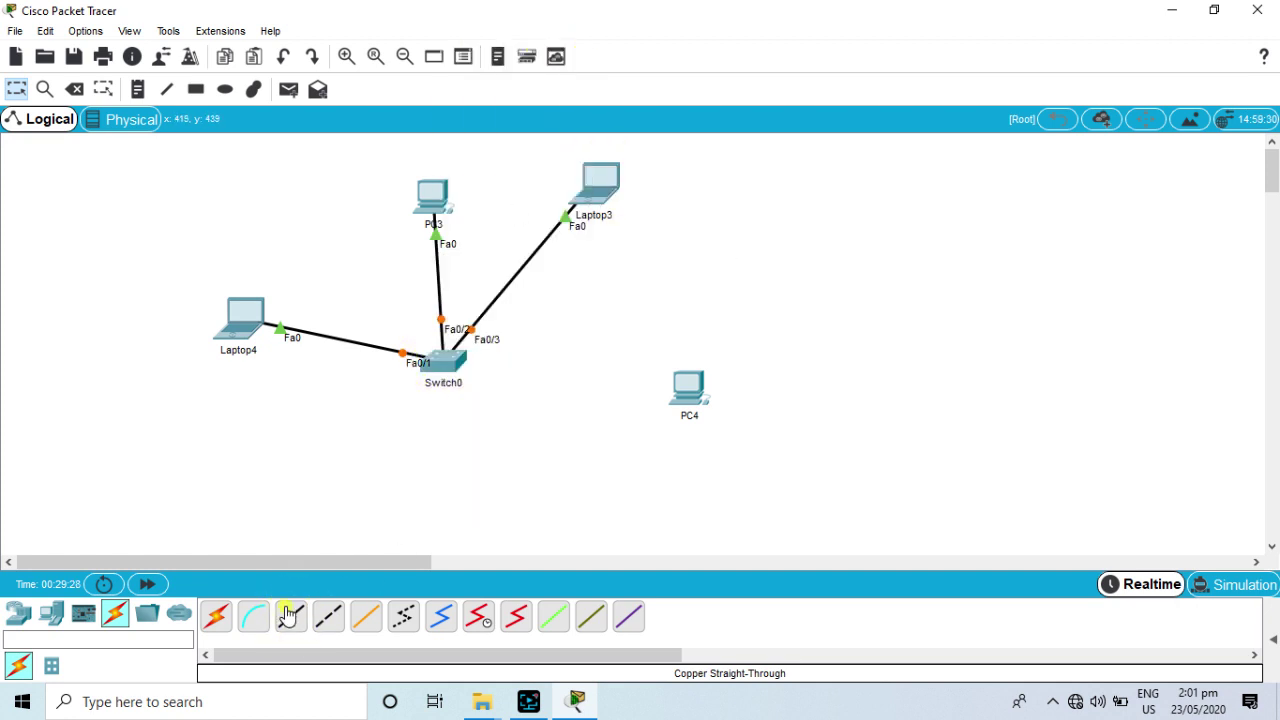
{"action": "left_click", "coordinate": [677, 384]}
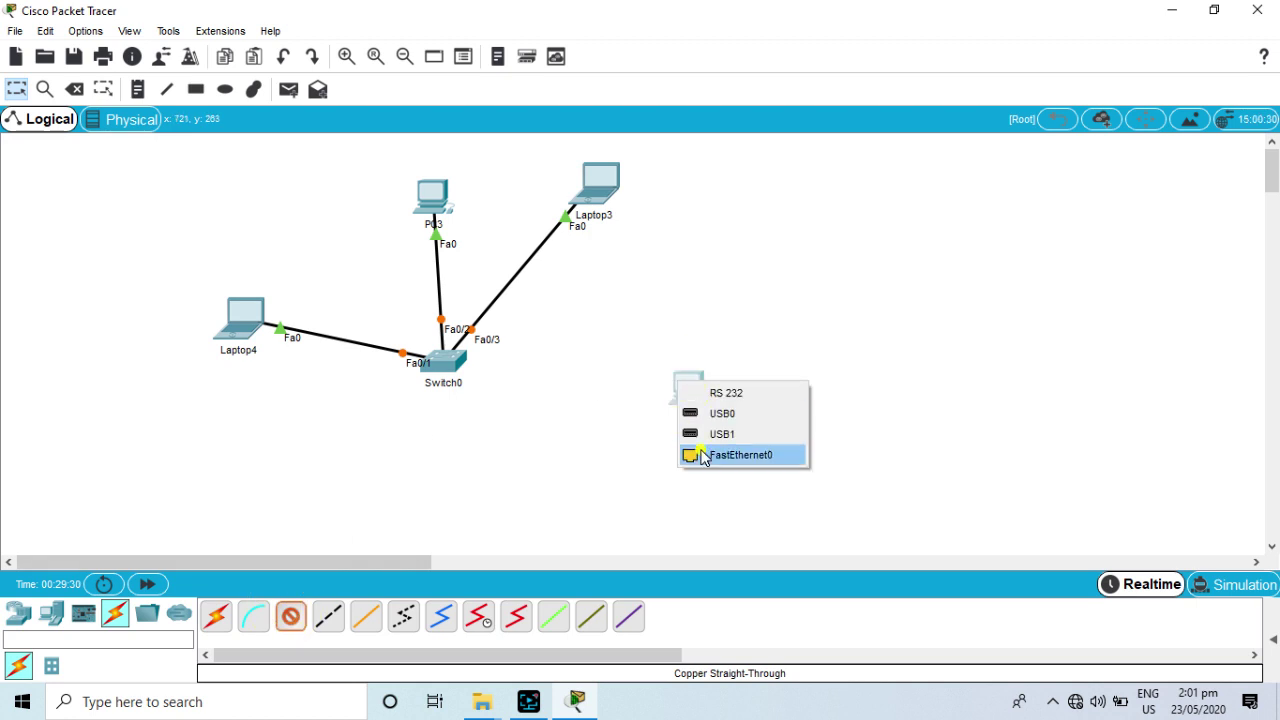
{"action": "left_click", "coordinate": [700, 451]}
{"action": "left_click", "coordinate": [449, 355]}
{"action": "left_click", "coordinate": [509, 34]}
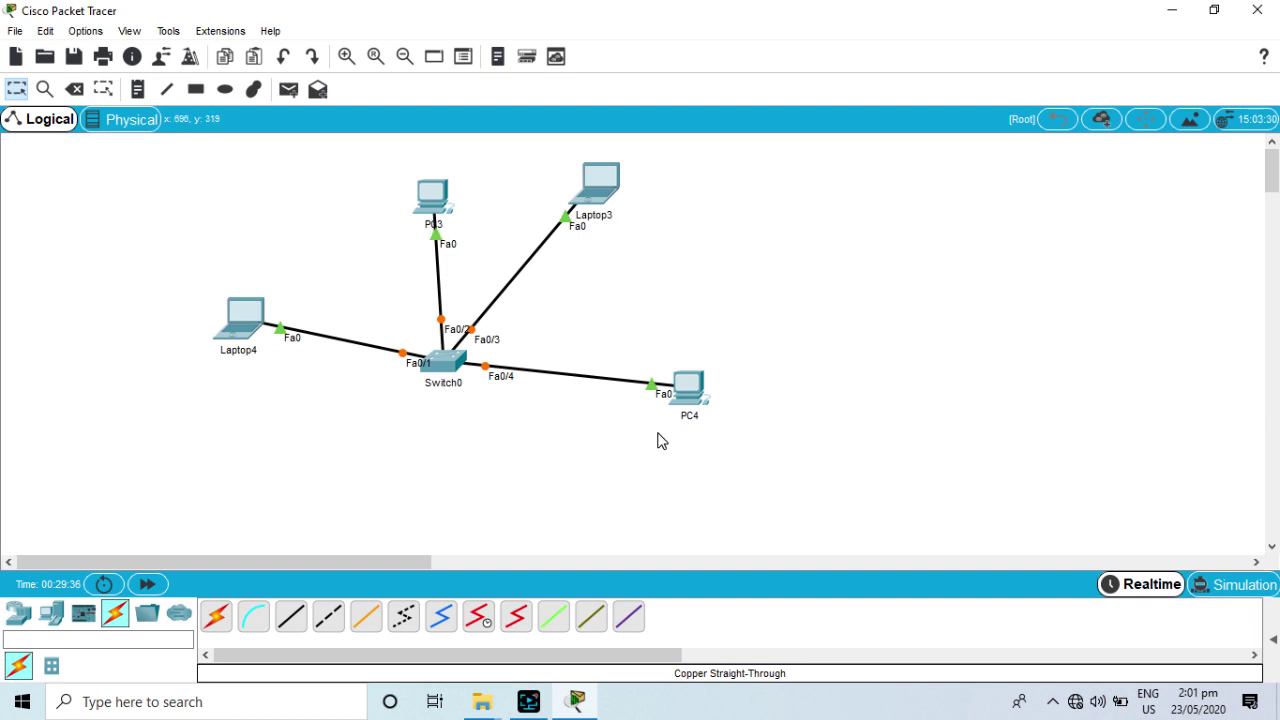
{"action": "left_click", "coordinate": [252, 349]}
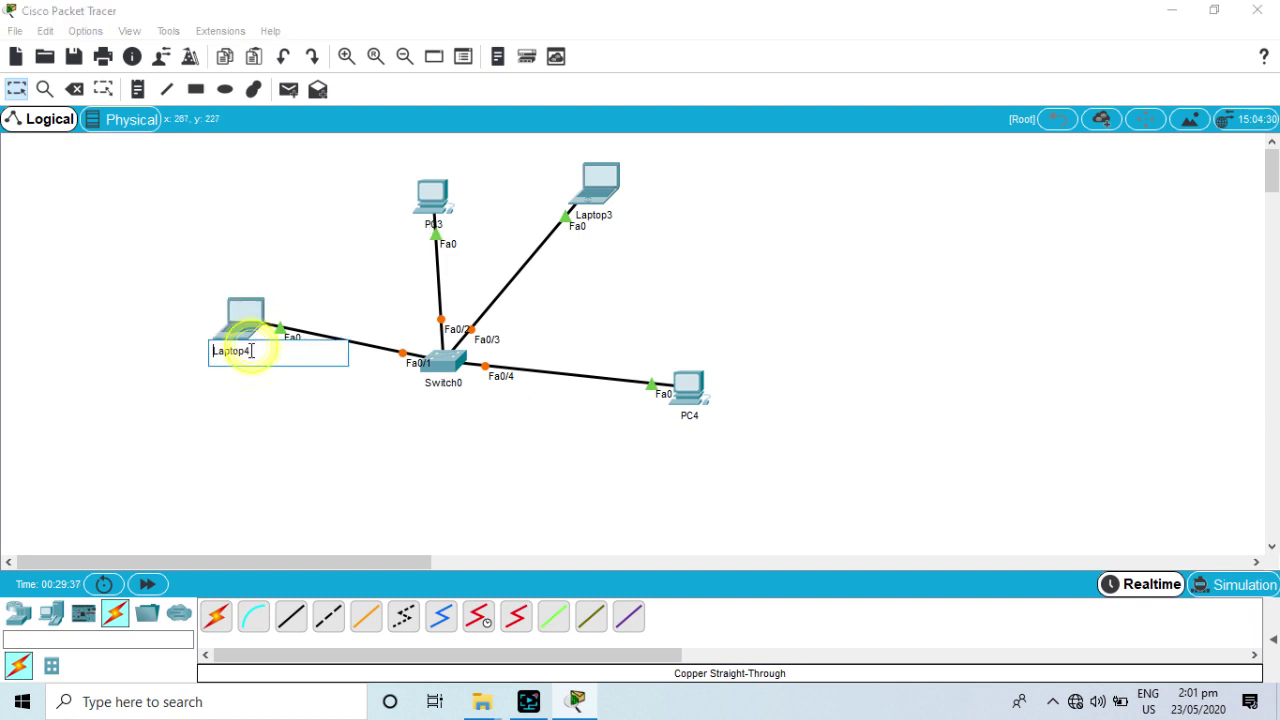
Rename Laptop4 to PC1 and Laptop3 to PC2
{"action": "left_click", "coordinate": [270, 354]}
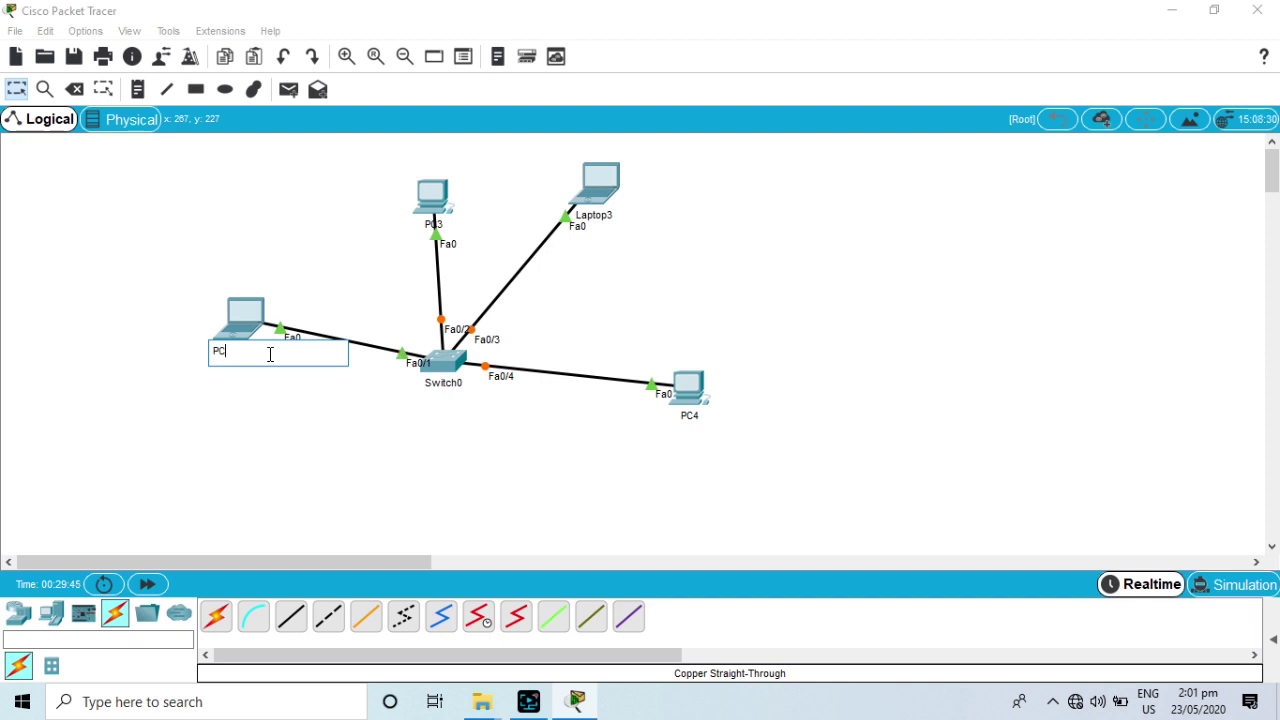
{"action": "left_click", "coordinate": [332, 450]}
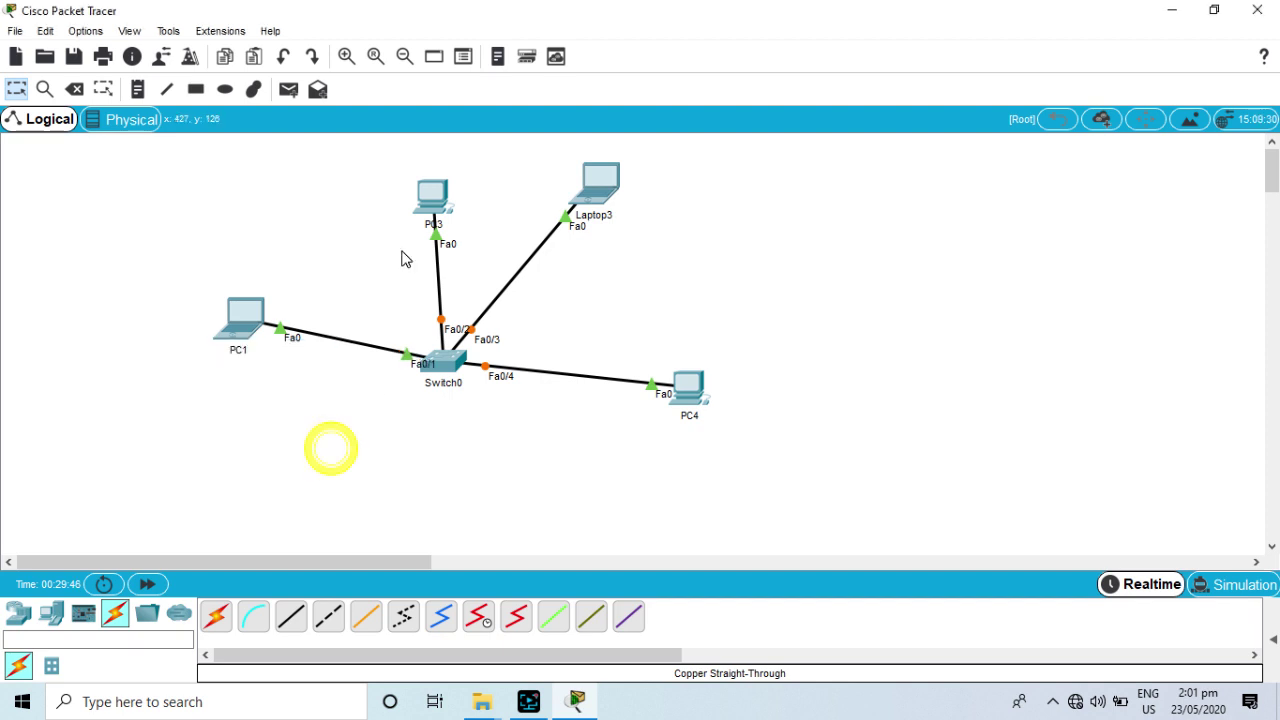
{"action": "left_click", "coordinate": [586, 216]}
{"action": "left_click", "coordinate": [607, 216]}
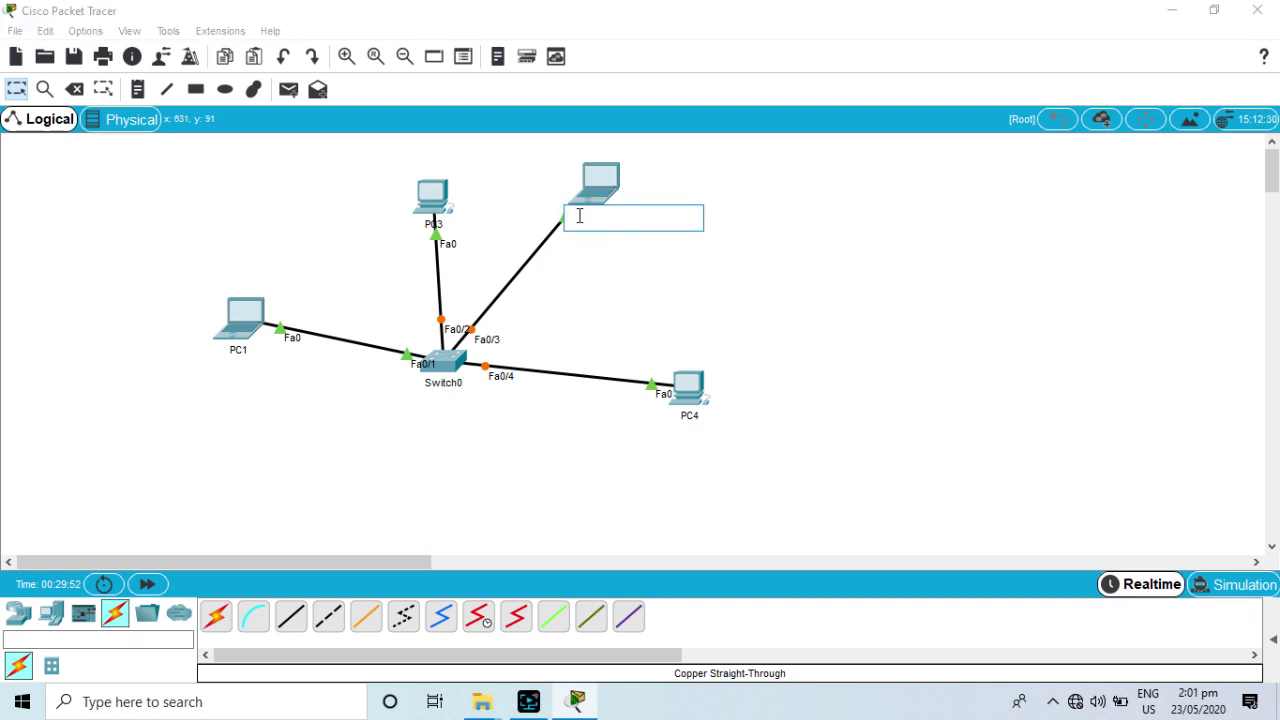
{"action": "type", "text": "PC2"}
{"action": "left_click", "coordinate": [800, 328]}
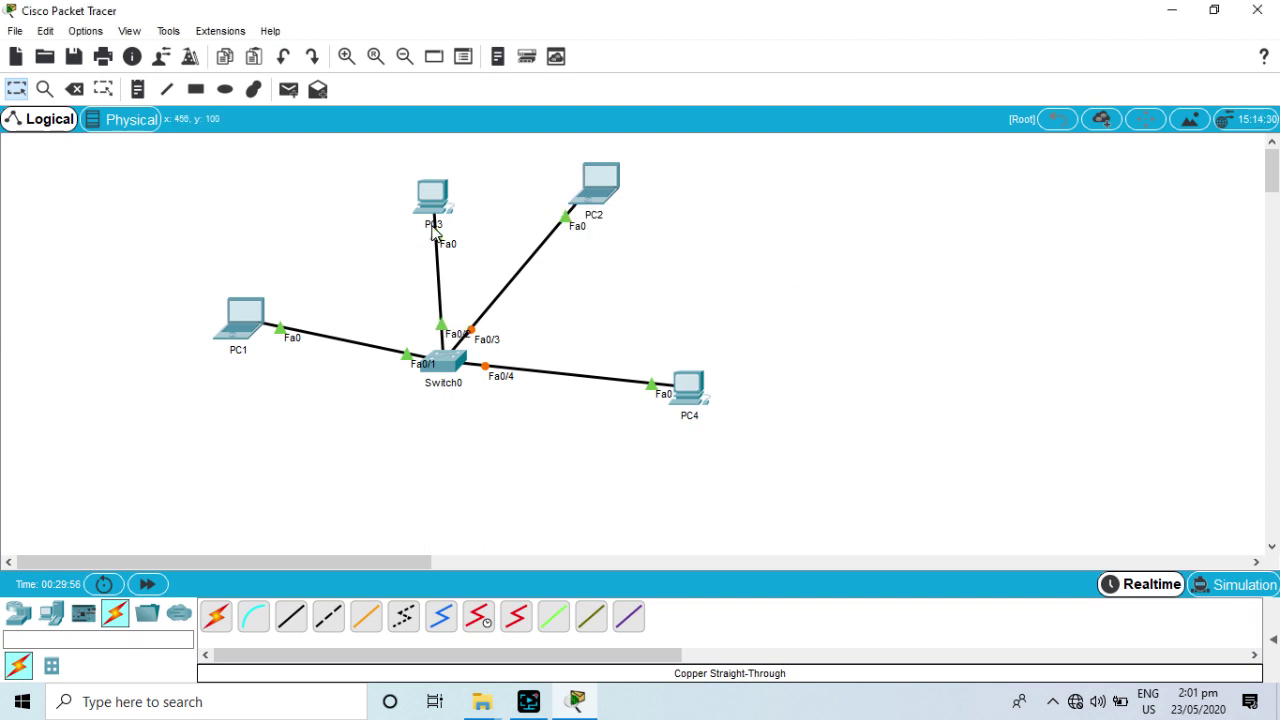
Shift PC3 about 30 px to the left, leaving its name unchanged
{"action": "left_click_drag", "start_coordinate": [430, 196], "coordinate": [403, 240]}
{"action": "left_click", "coordinate": [403, 240]}
{"action": "left_click", "coordinate": [417, 240]}
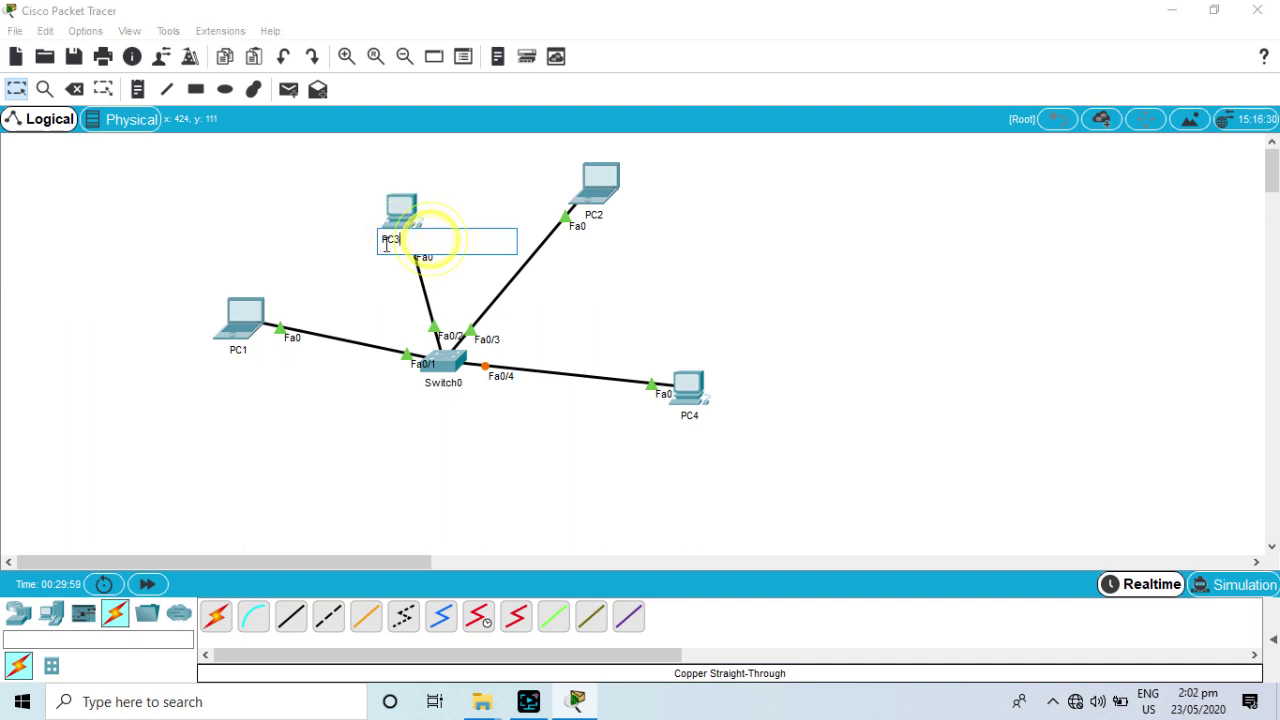
{"action": "left_click", "coordinate": [366, 257]}
{"action": "left_click_drag", "start_coordinate": [398, 245], "coordinate": [368, 253]}
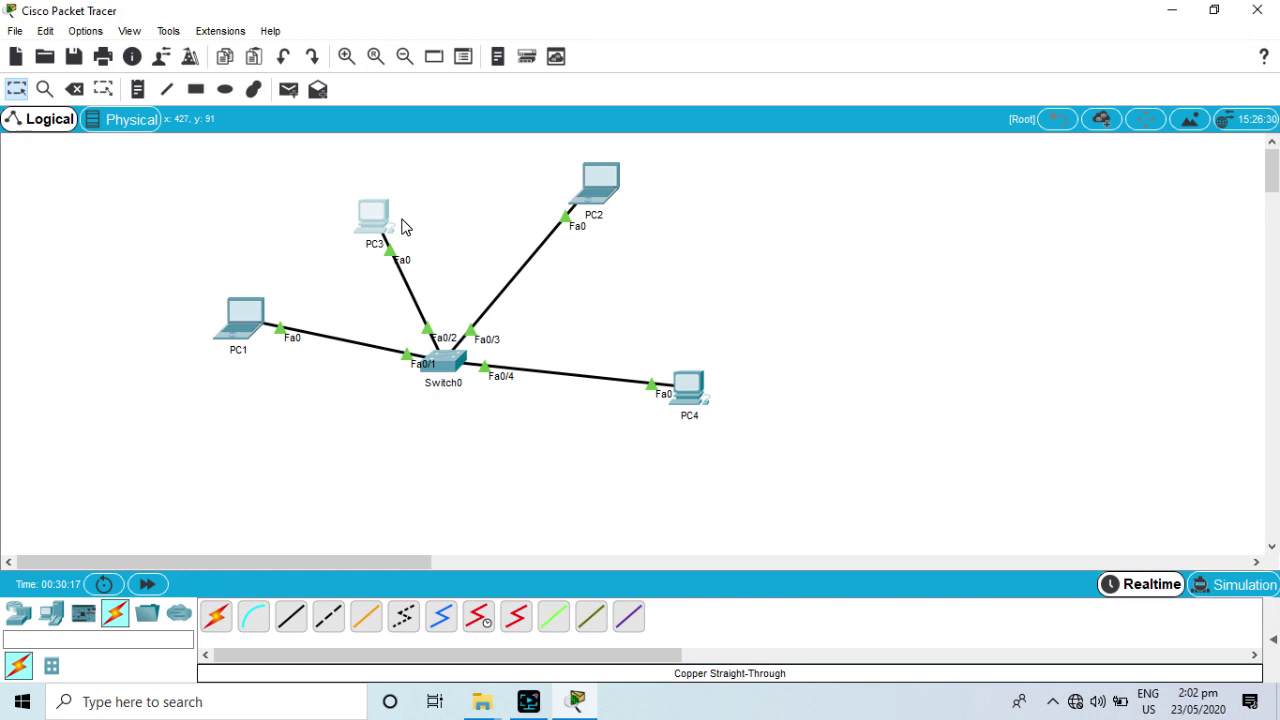
{"action": "left_click", "coordinate": [235, 325]}
{"action": "left_click", "coordinate": [169, 360]}
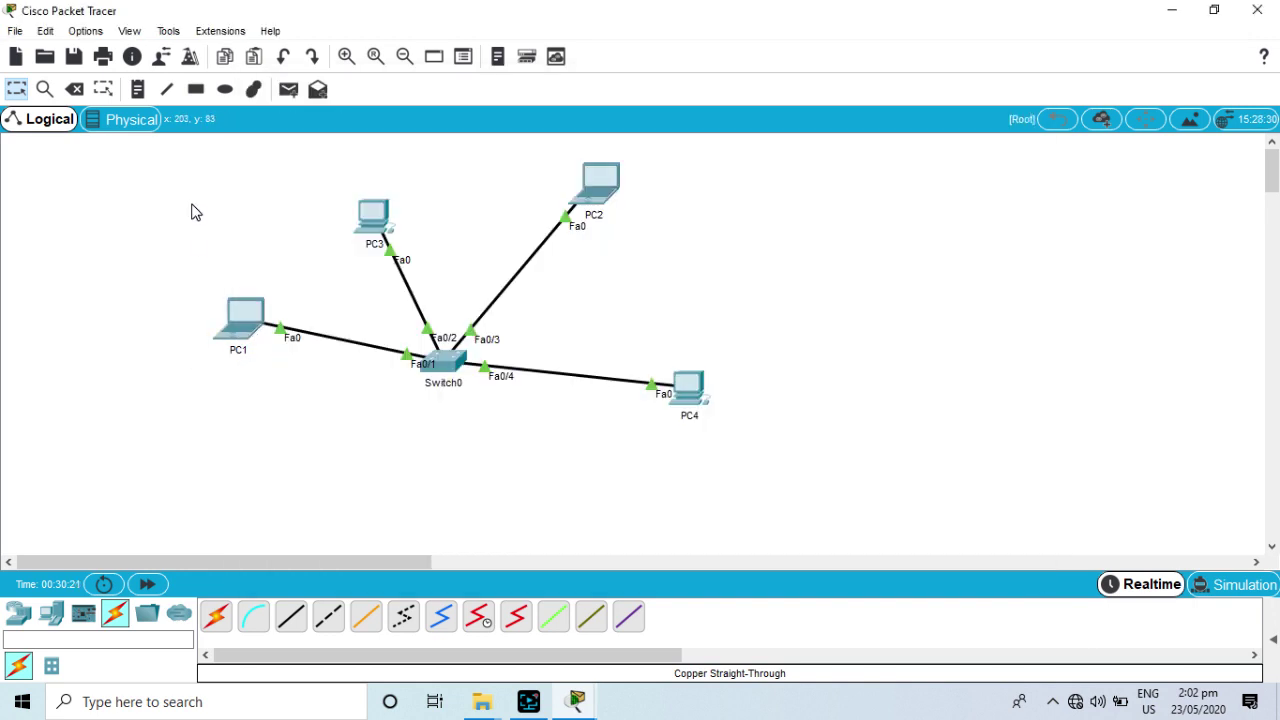
Add address notes 192.168.1.1 below PC1 and 192.168.1.2 beside PC2
{"action": "left_click", "coordinate": [138, 89]}
{"action": "left_click", "coordinate": [174, 377]}
{"action": "type", "text": "192.168"}
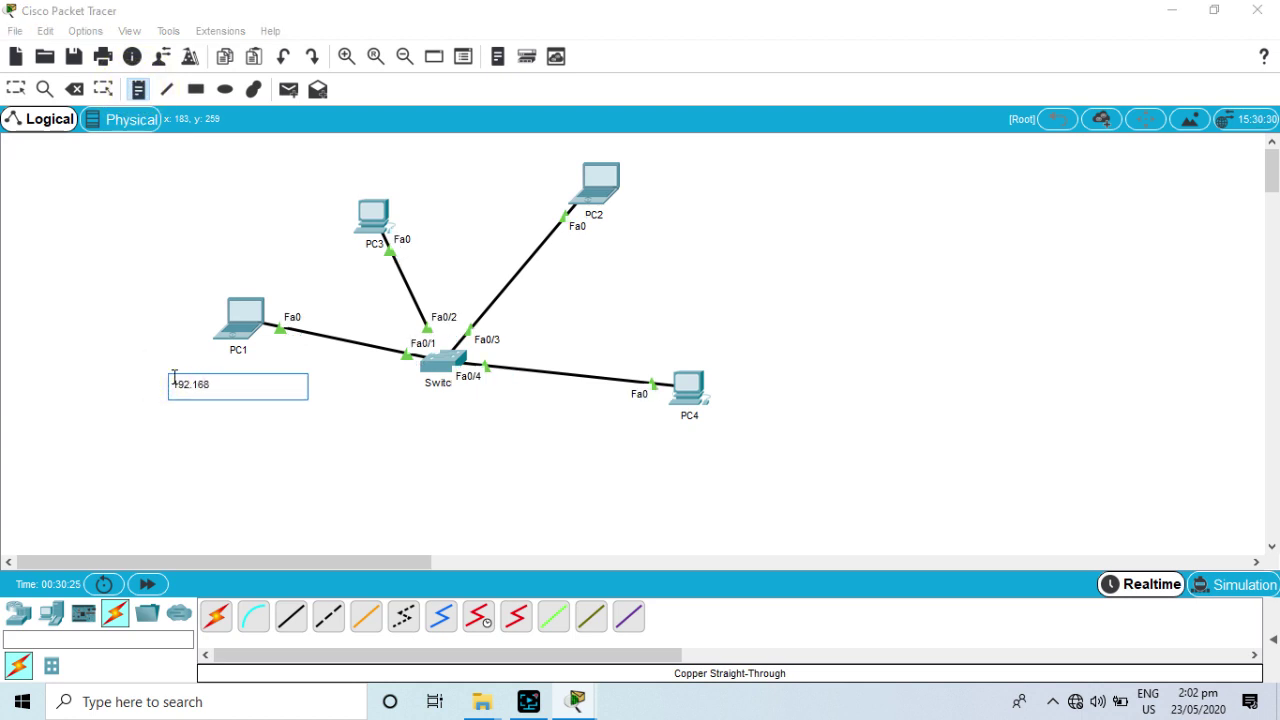
{"action": "type", "text": ".1.1"}
{"action": "left_click", "coordinate": [209, 220]}
{"action": "left_click", "coordinate": [300, 240]}
{"action": "type", "text": "1"}
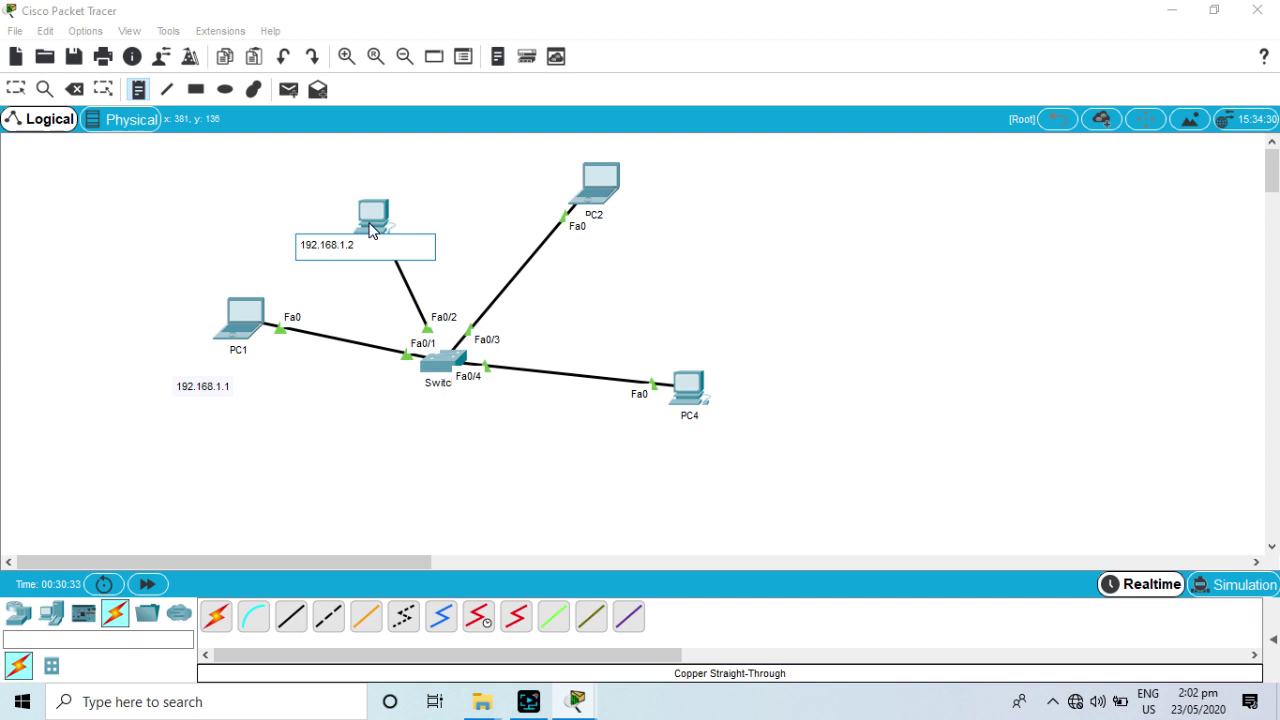
{"action": "left_click", "coordinate": [414, 192]}
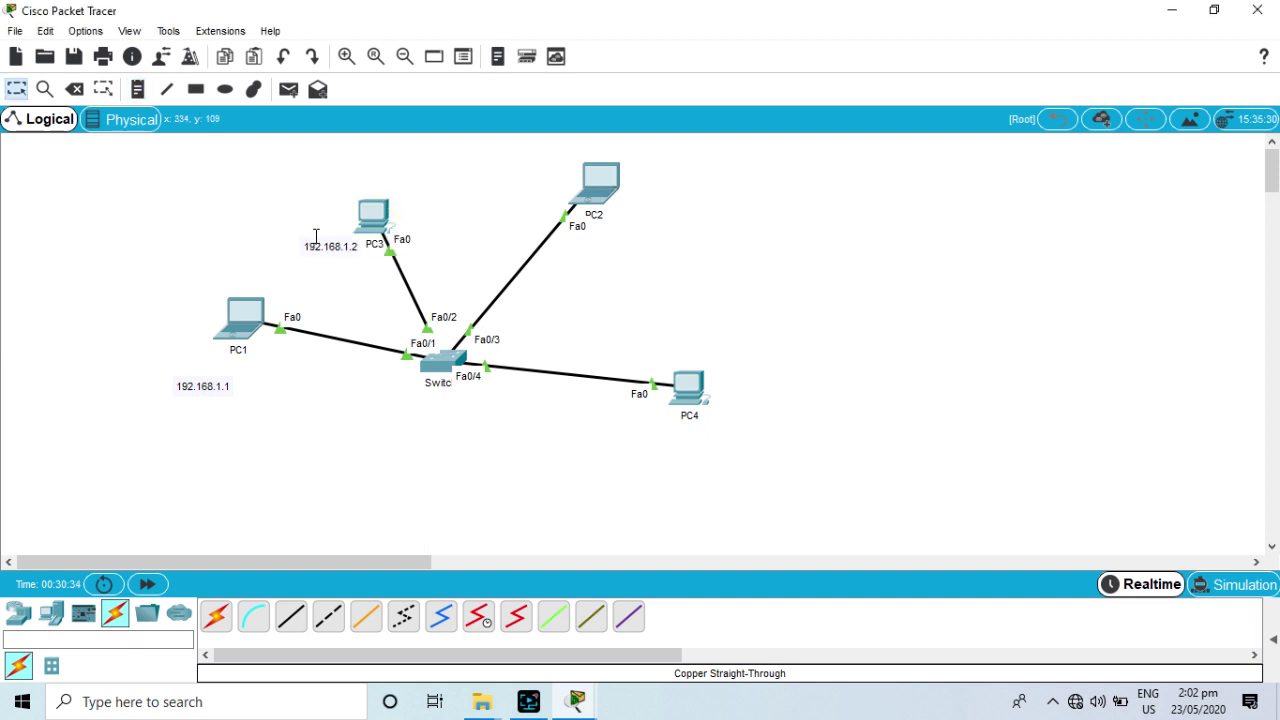
{"action": "left_click_drag", "start_coordinate": [316, 240], "coordinate": [620, 235]}
Add address notes 192.168.1.3 beside PC3 and 192.168.1.4/24 below PC4
{"action": "left_click", "coordinate": [138, 89]}
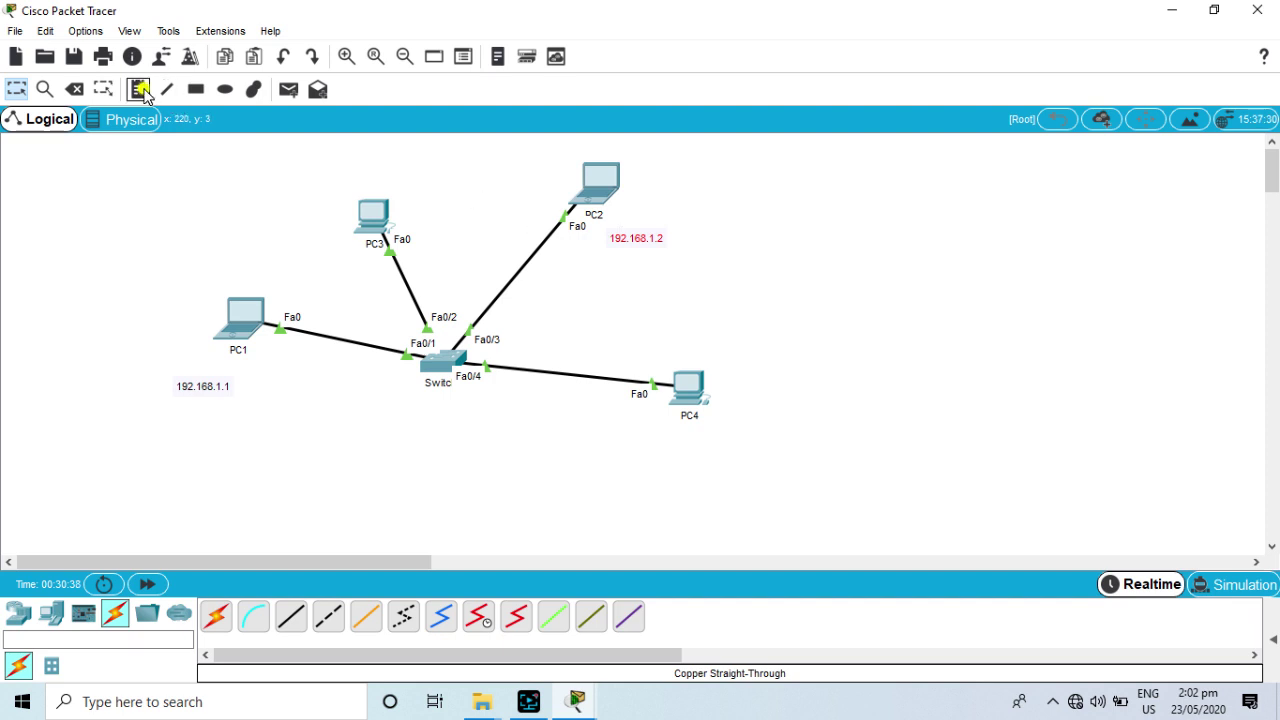
{"action": "left_click", "coordinate": [306, 246]}
{"action": "type", "text": "192.168.1.3"}
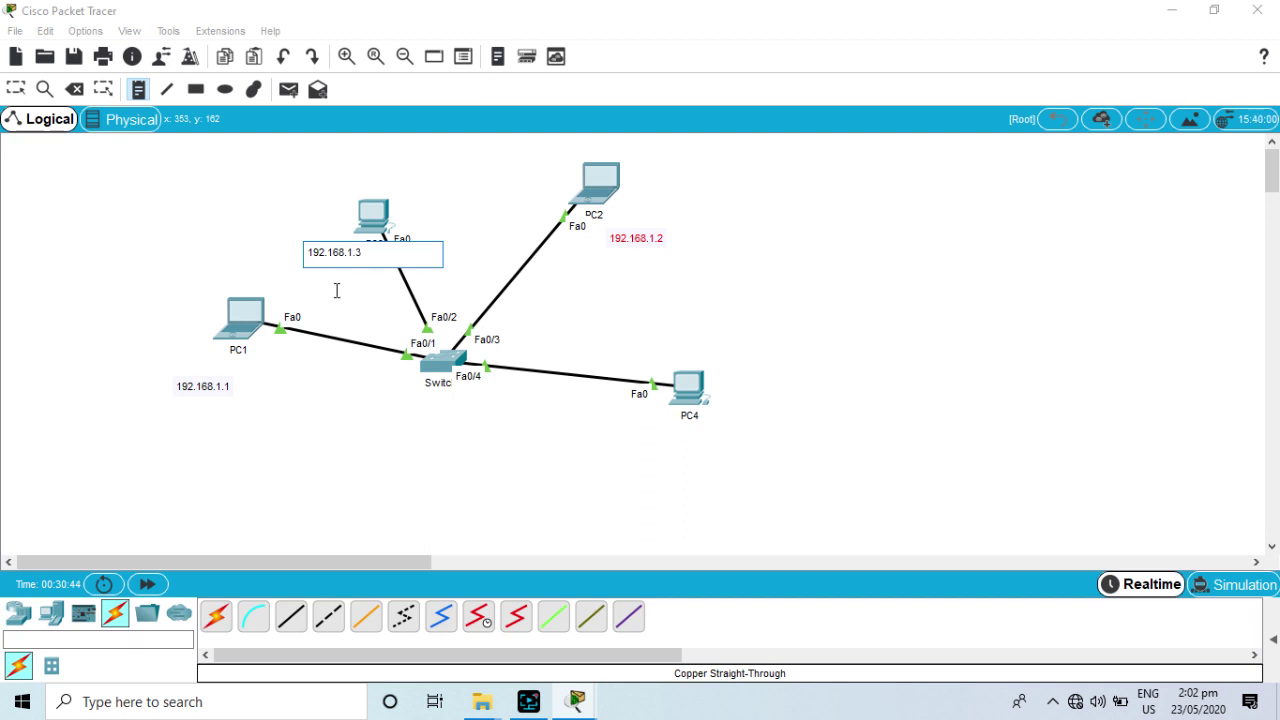
{"action": "left_click", "coordinate": [362, 393]}
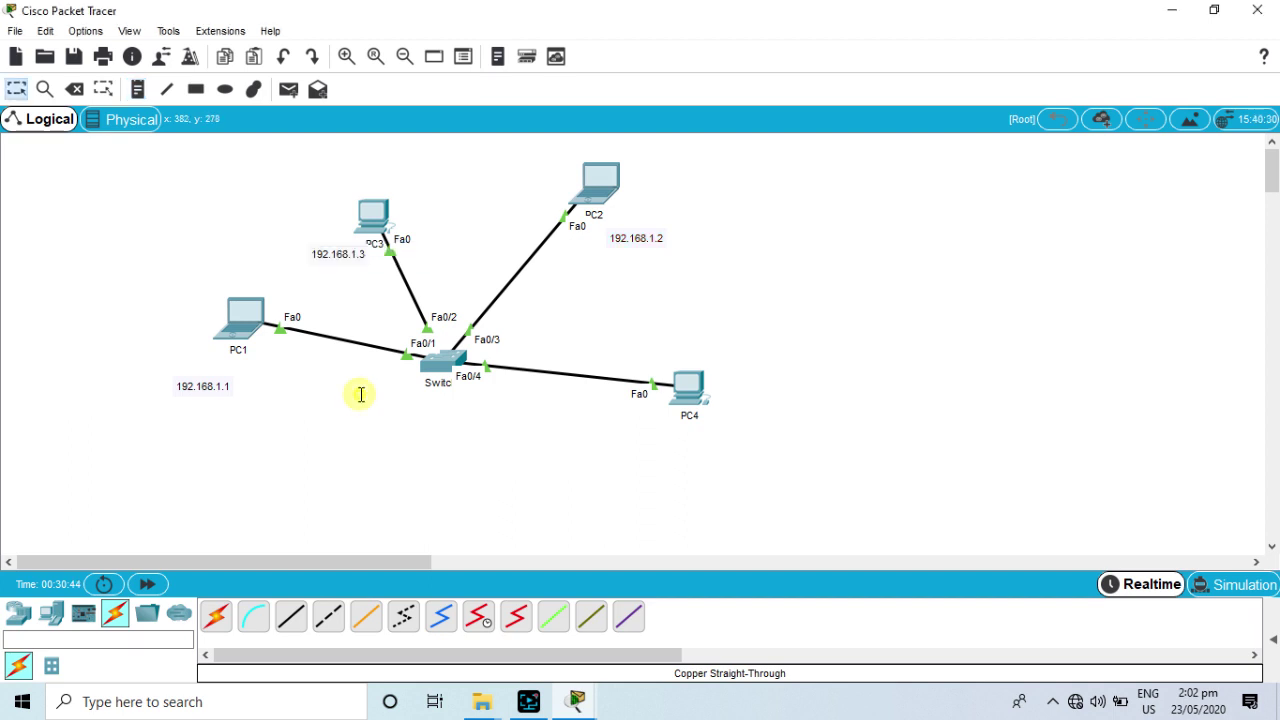
{"action": "left_click", "coordinate": [623, 429]}
{"action": "left_click", "coordinate": [653, 440]}
{"action": "left_click", "coordinate": [138, 89]}
{"action": "left_click", "coordinate": [658, 440]}
{"action": "type", "text": "192.168.1.4"}
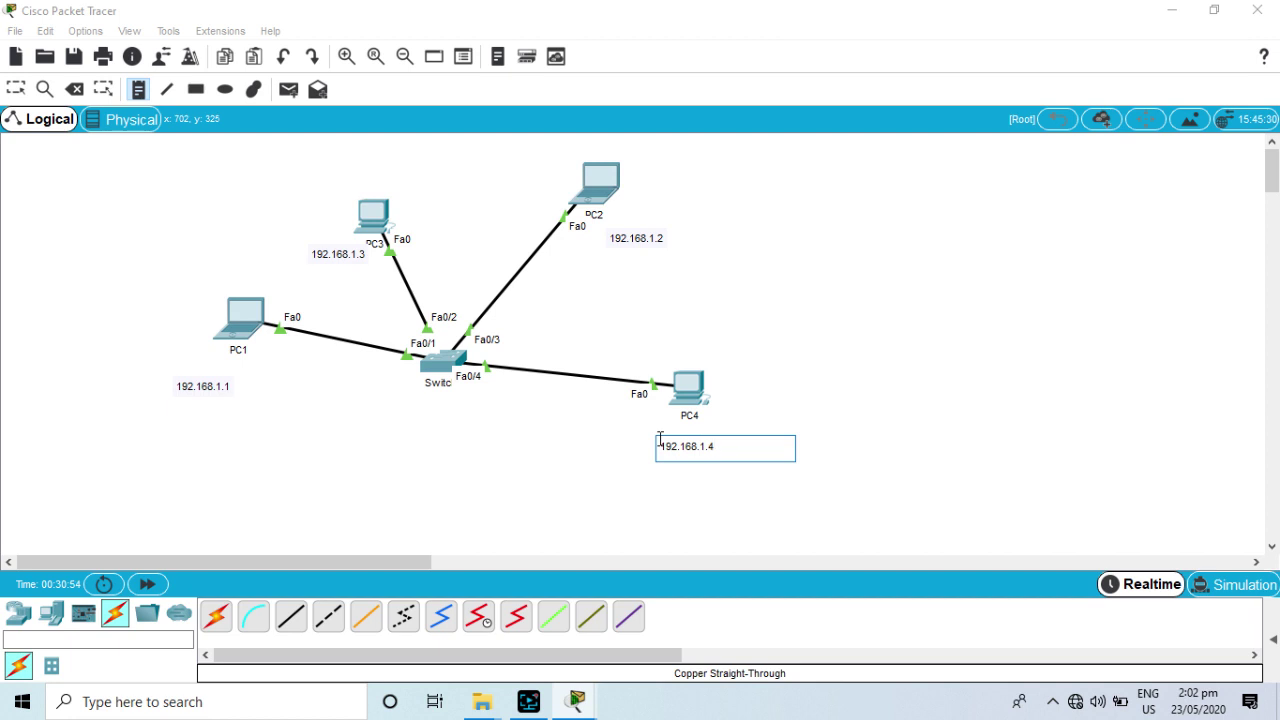
{"action": "type", "text": "/24"}
{"action": "left_click", "coordinate": [553, 451]}
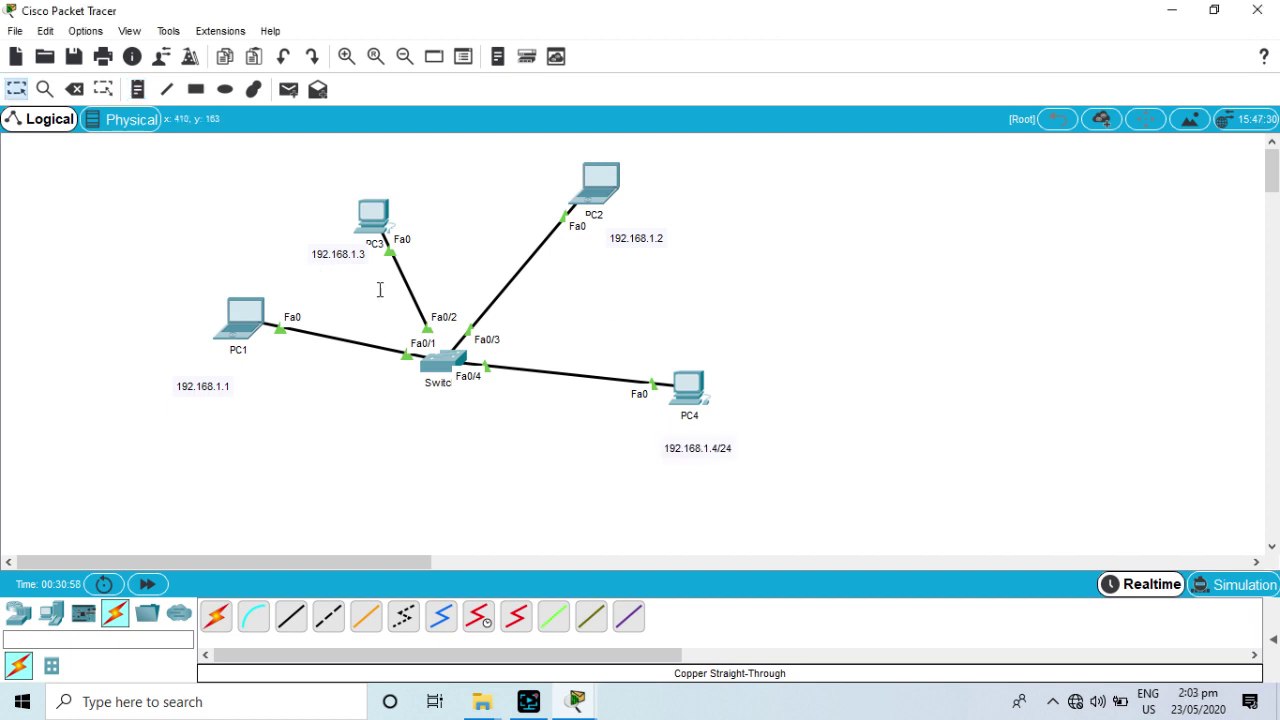
{"action": "left_click", "coordinate": [241, 318]}
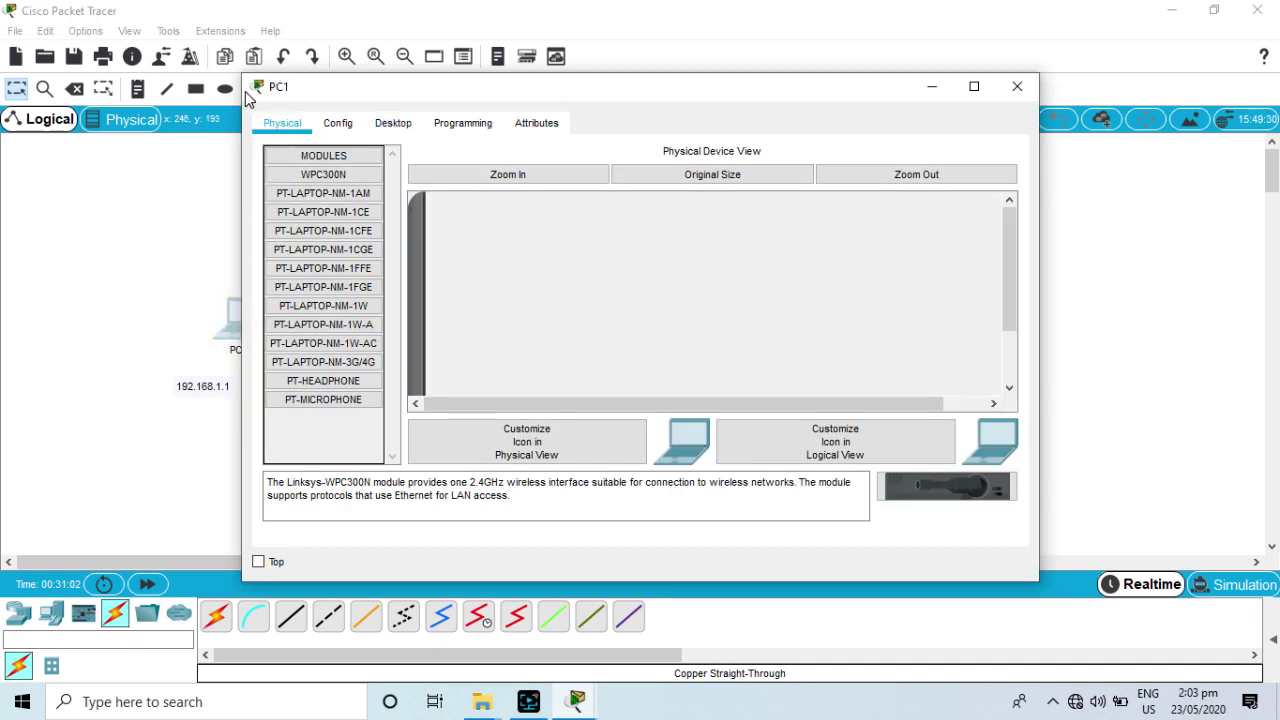
Give PC1 the static IP 192.168.1.1 with subnet mask 255.255.255.0
{"action": "left_click", "coordinate": [390, 125]}
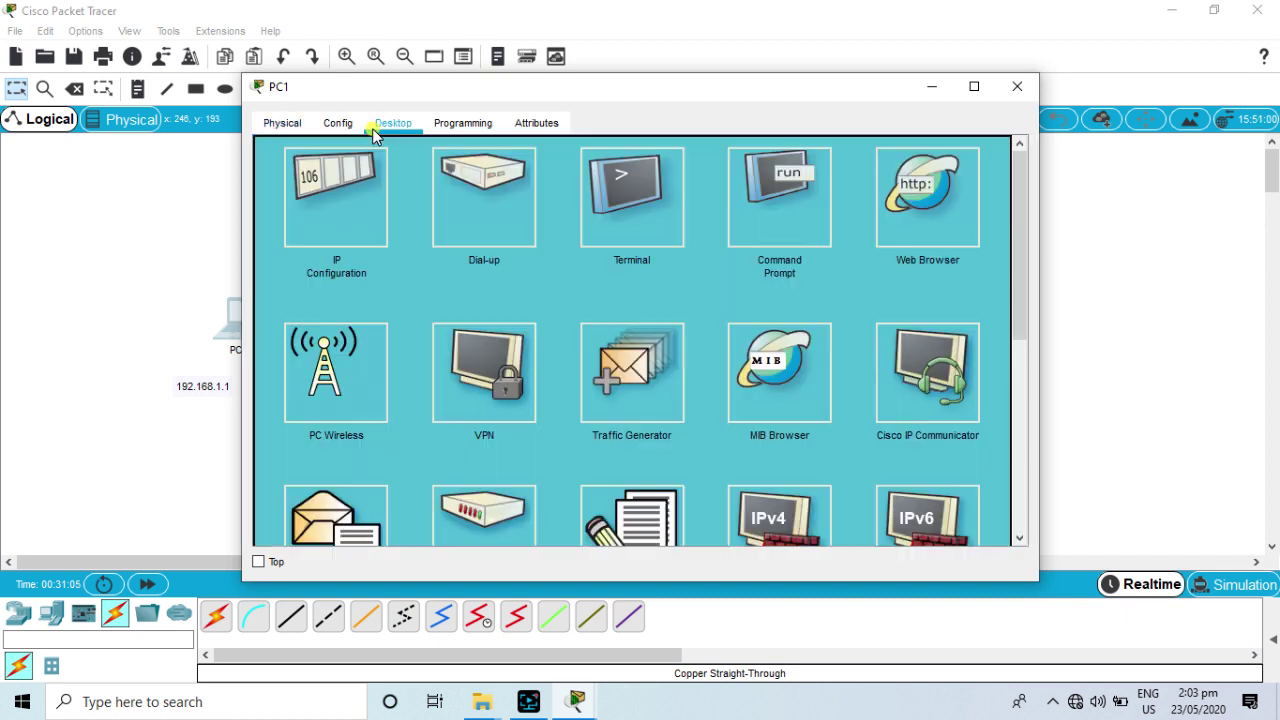
{"action": "left_click", "coordinate": [321, 195]}
{"action": "left_click", "coordinate": [585, 172]}
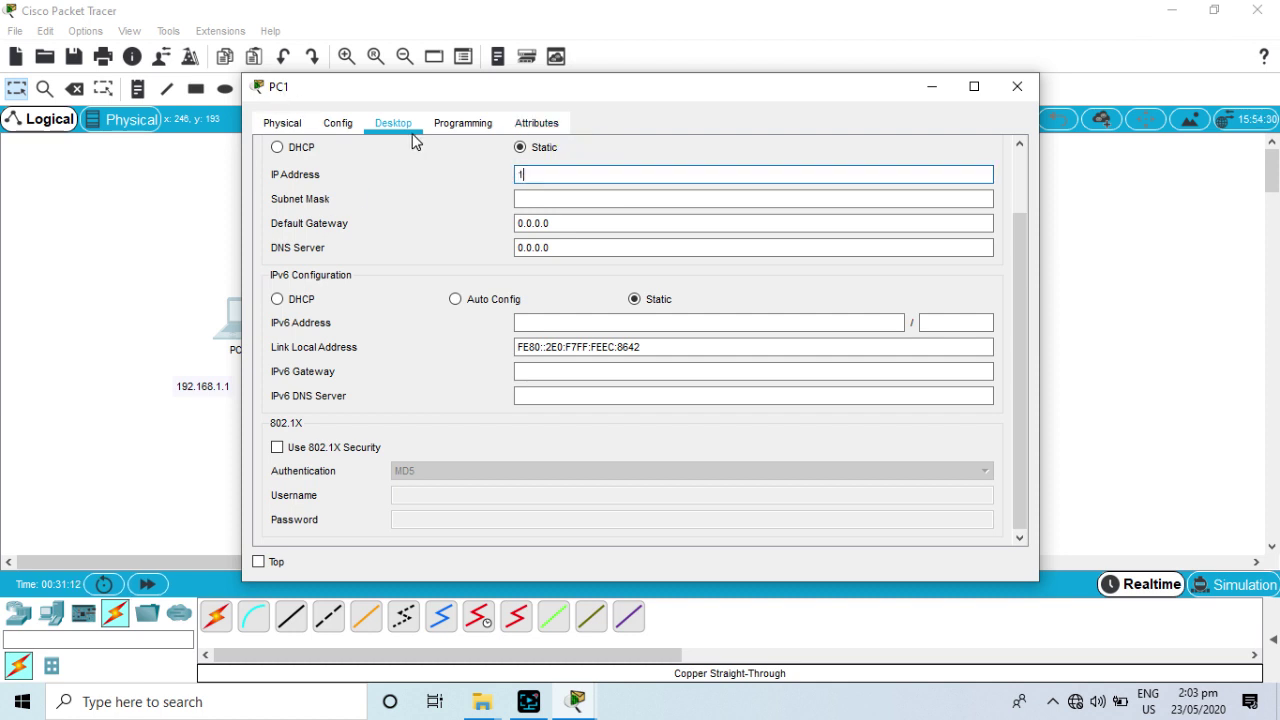
{"action": "type", "text": "192.168.1.1"}
{"action": "key", "text": "Tab"}
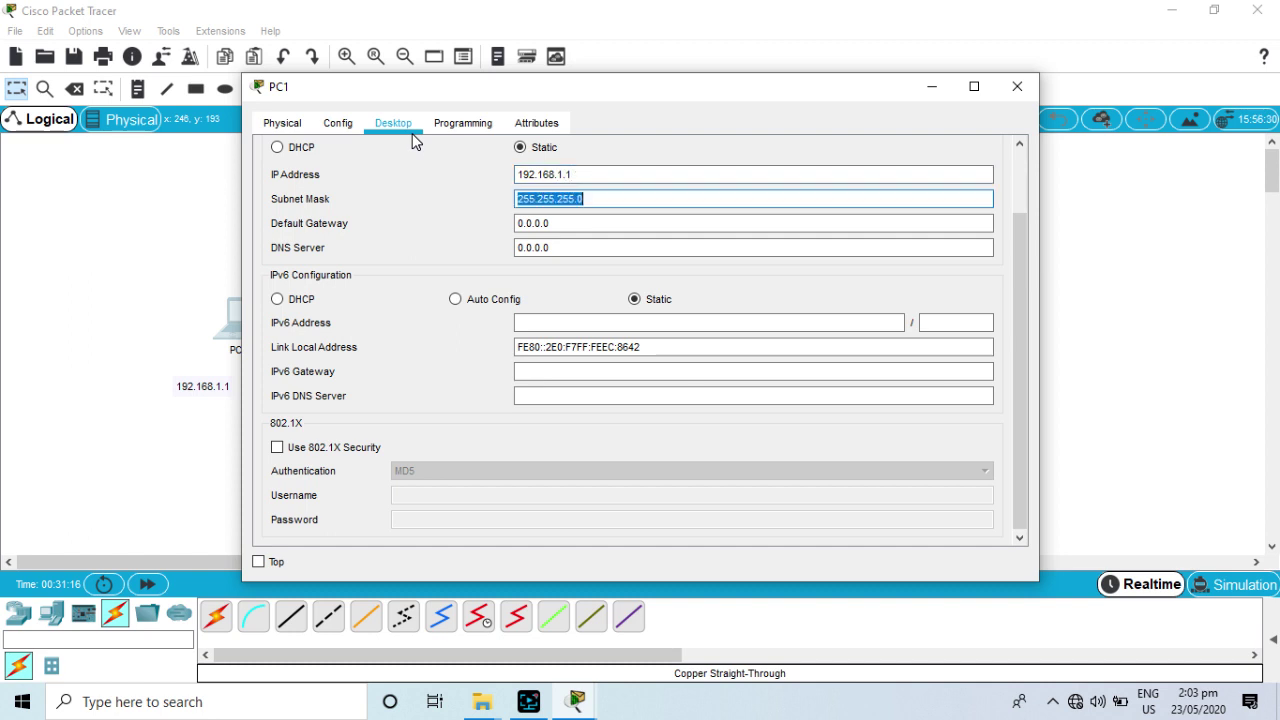
{"action": "left_click", "coordinate": [1016, 87]}
Give PC2 the static IP 192.168.1.2 with subnet mask 255.255.255.0
{"action": "left_click", "coordinate": [595, 194]}
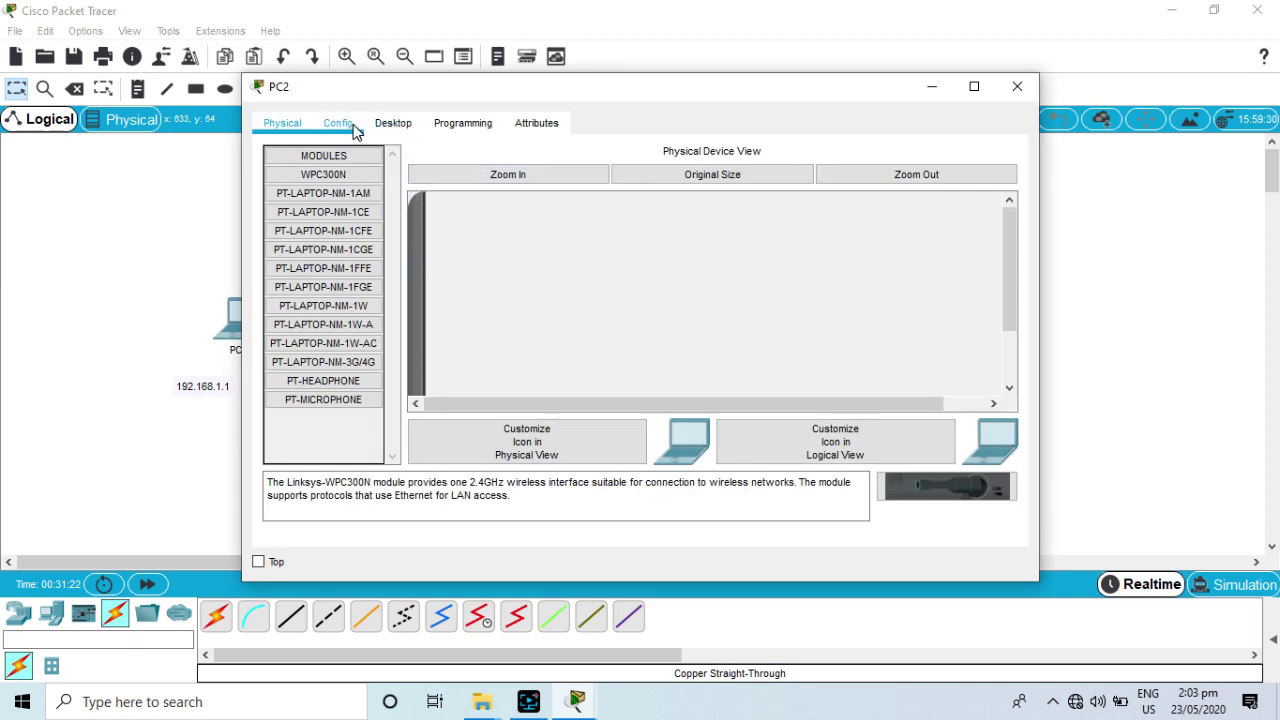
{"action": "left_click", "coordinate": [393, 123]}
{"action": "left_click", "coordinate": [337, 197]}
{"action": "left_click", "coordinate": [563, 174]}
{"action": "type", "text": "192.168"}
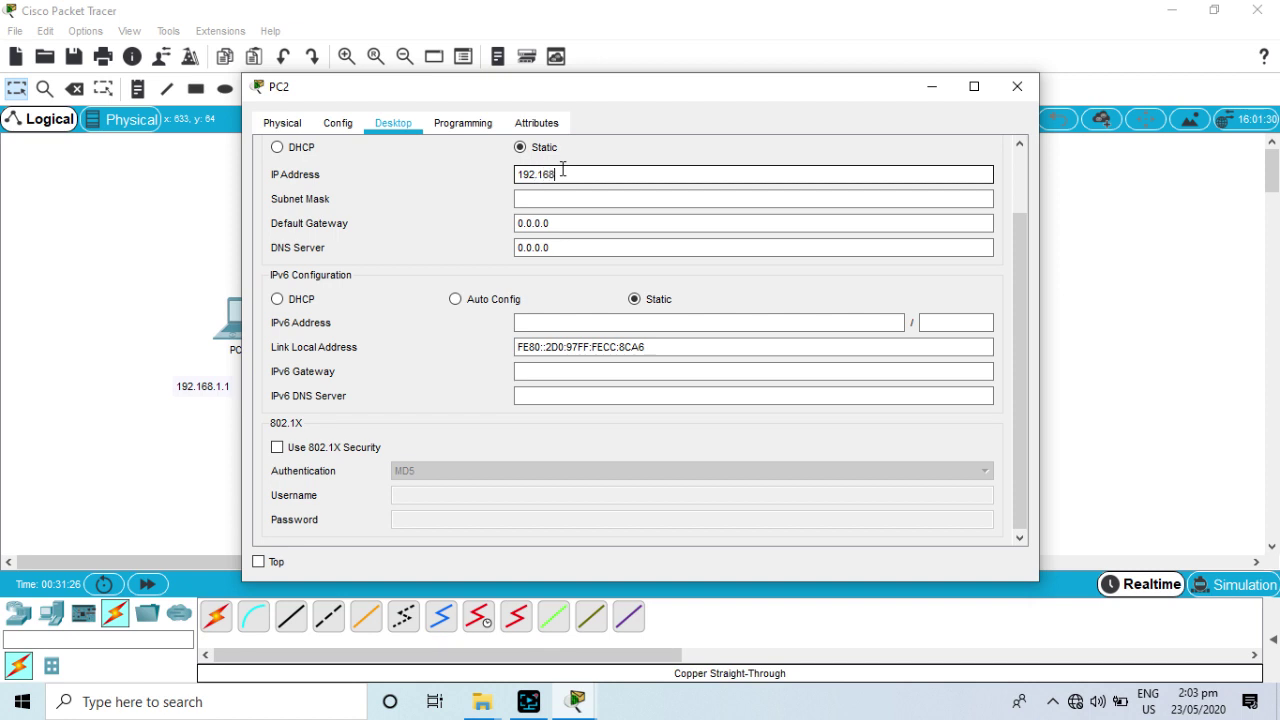
{"action": "type", "text": ".1.2"}
{"action": "key", "text": "Tab"}
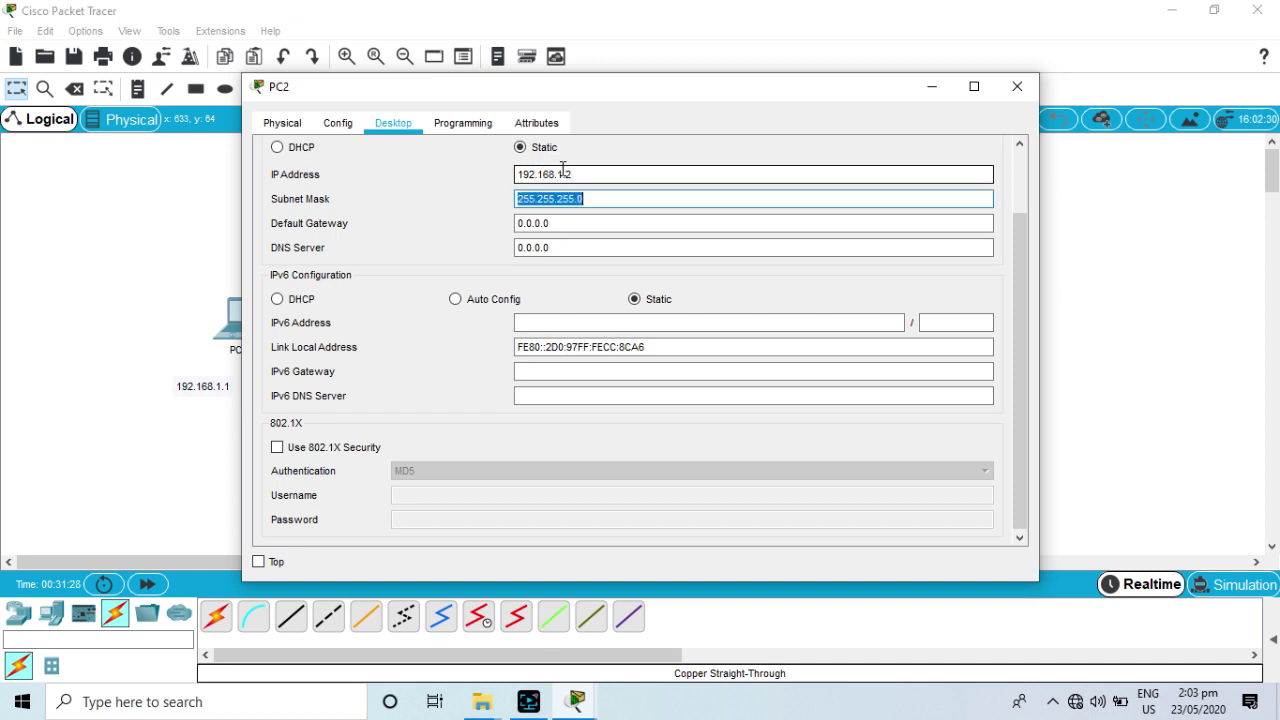
{"action": "left_click", "coordinate": [1012, 88]}
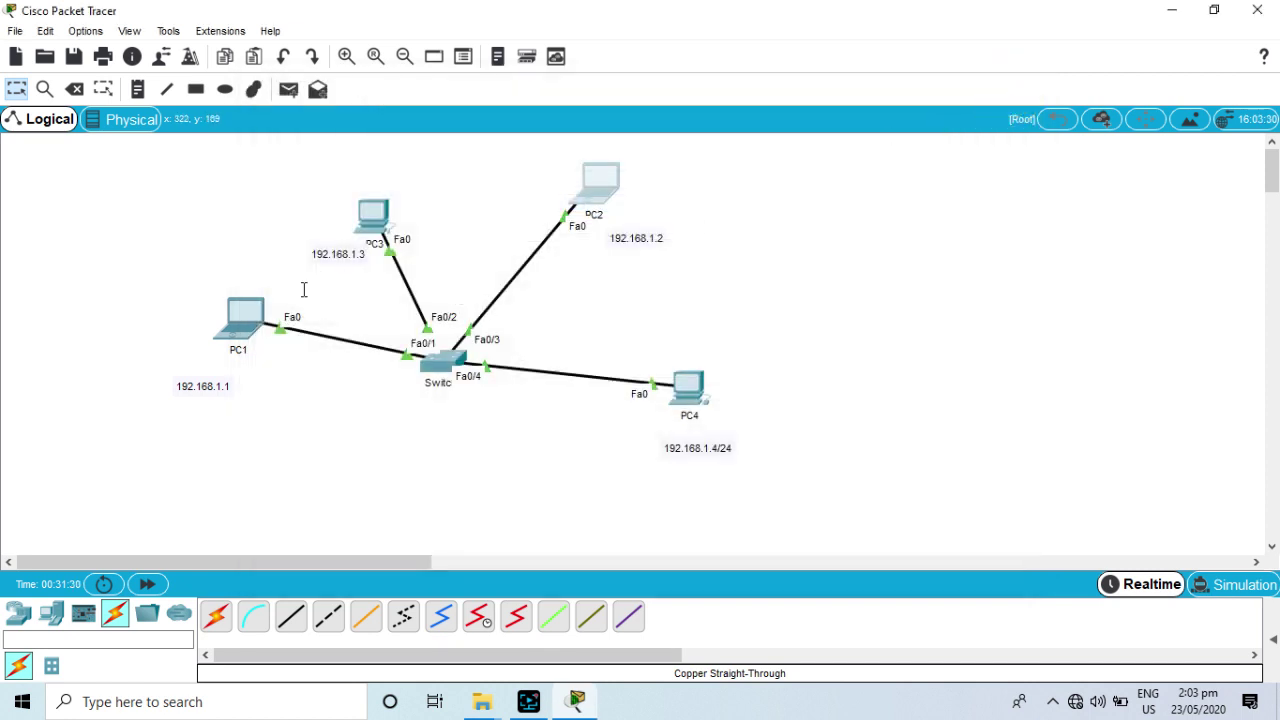
Give PC3 the static IP 192.168.1.3 with subnet mask 255.255.255.0
{"action": "left_click", "coordinate": [380, 222]}
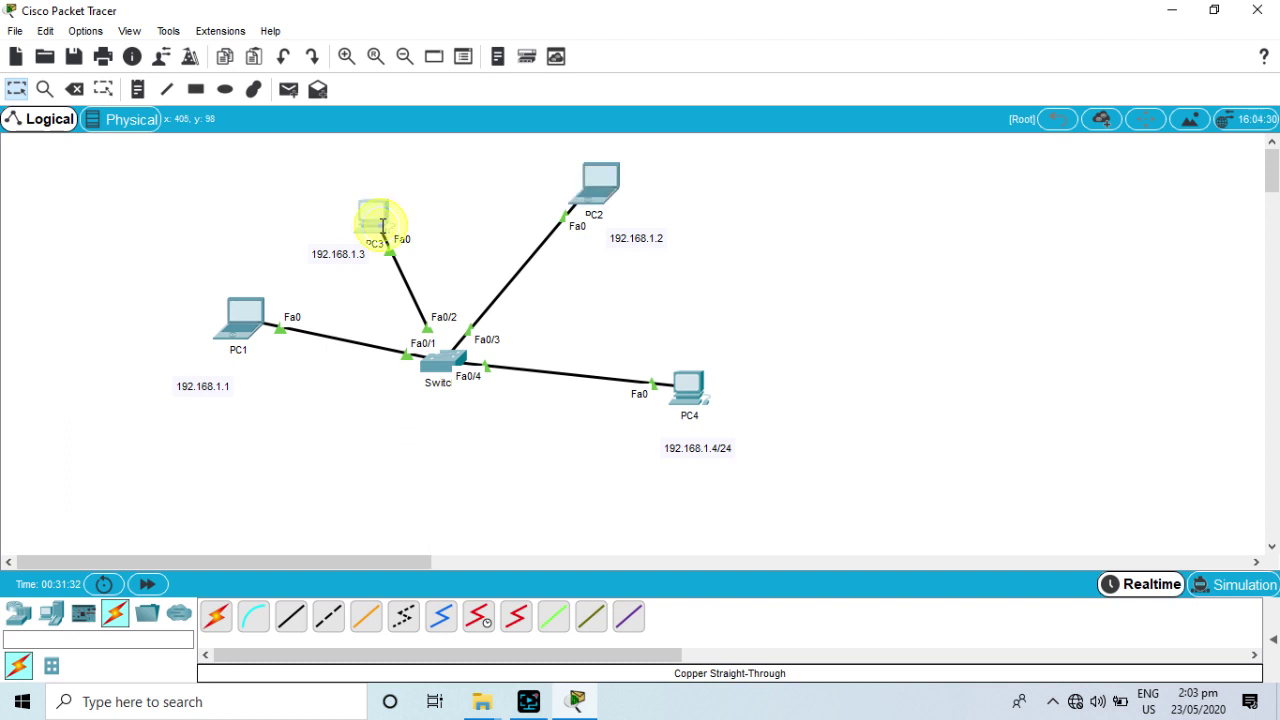
{"action": "left_click", "coordinate": [376, 122]}
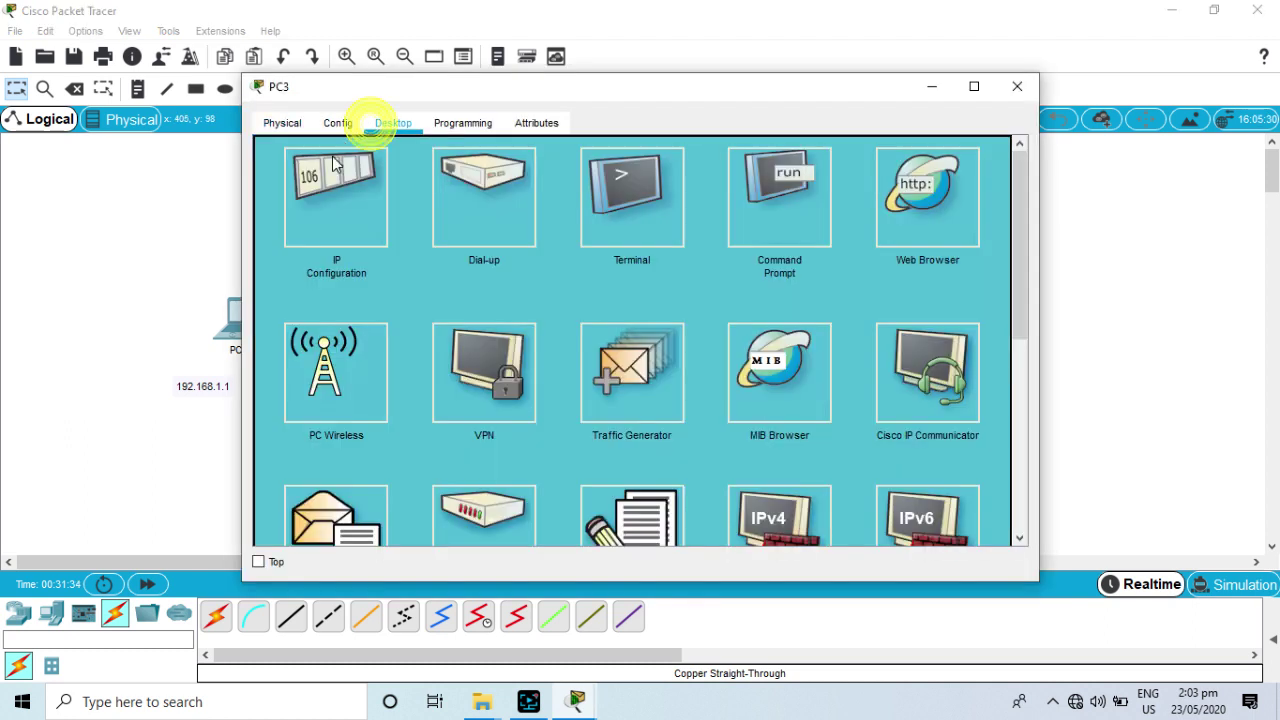
{"action": "left_click", "coordinate": [334, 172]}
{"action": "left_click", "coordinate": [563, 173]}
{"action": "type", "text": "192.168.1.3"}
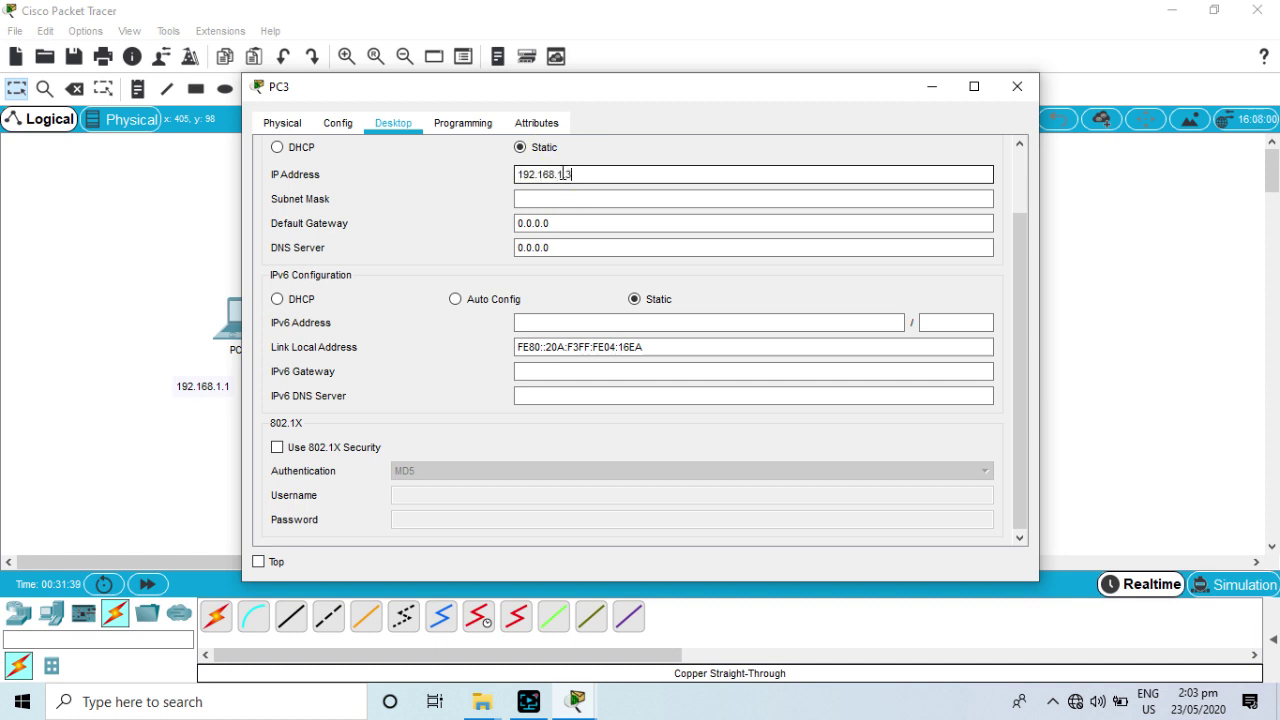
{"action": "key", "text": "Tab"}
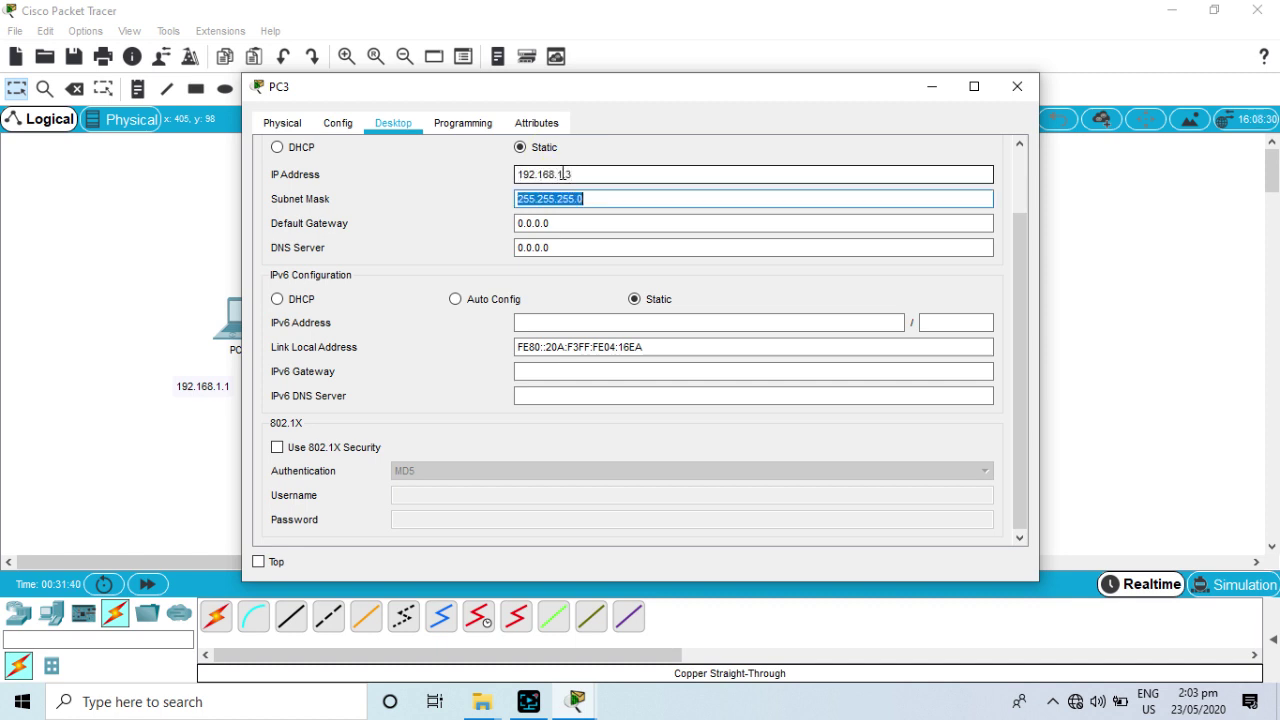
{"action": "left_click", "coordinate": [1017, 86]}
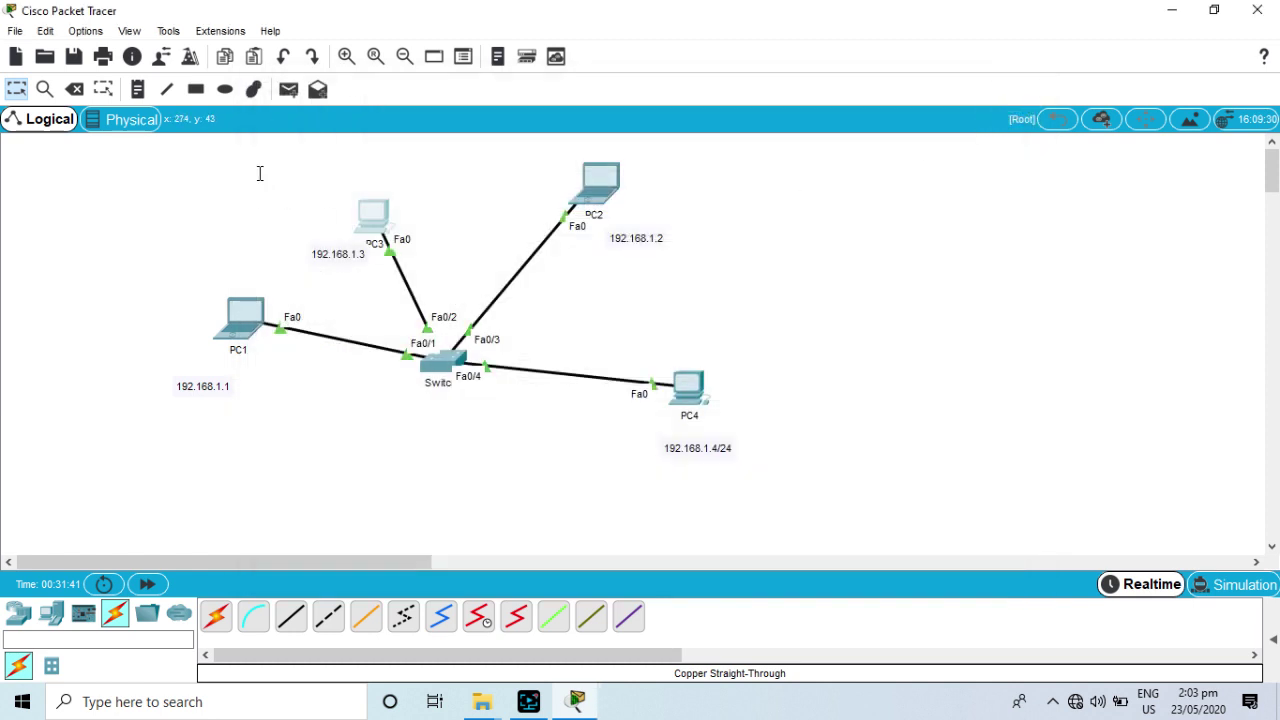
Begin a note beside PC4, cancel it, and return to device selection
{"action": "left_click", "coordinate": [139, 91]}
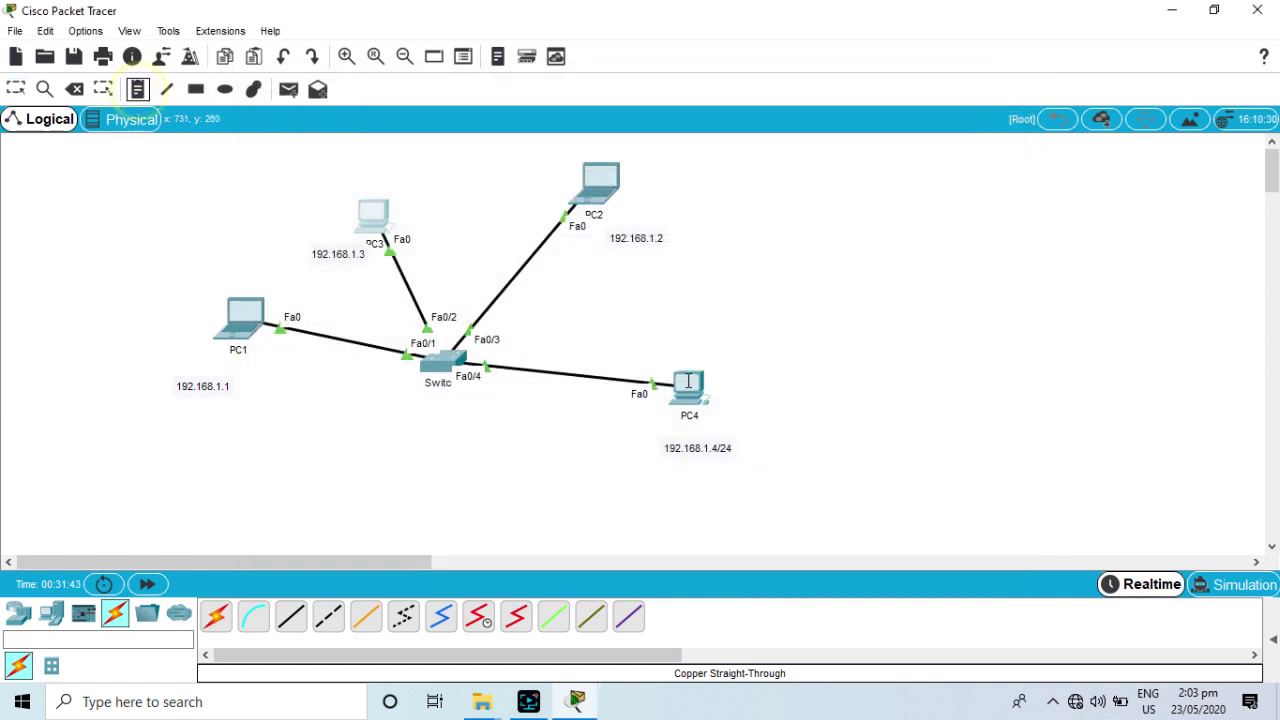
{"action": "left_click", "coordinate": [693, 392]}
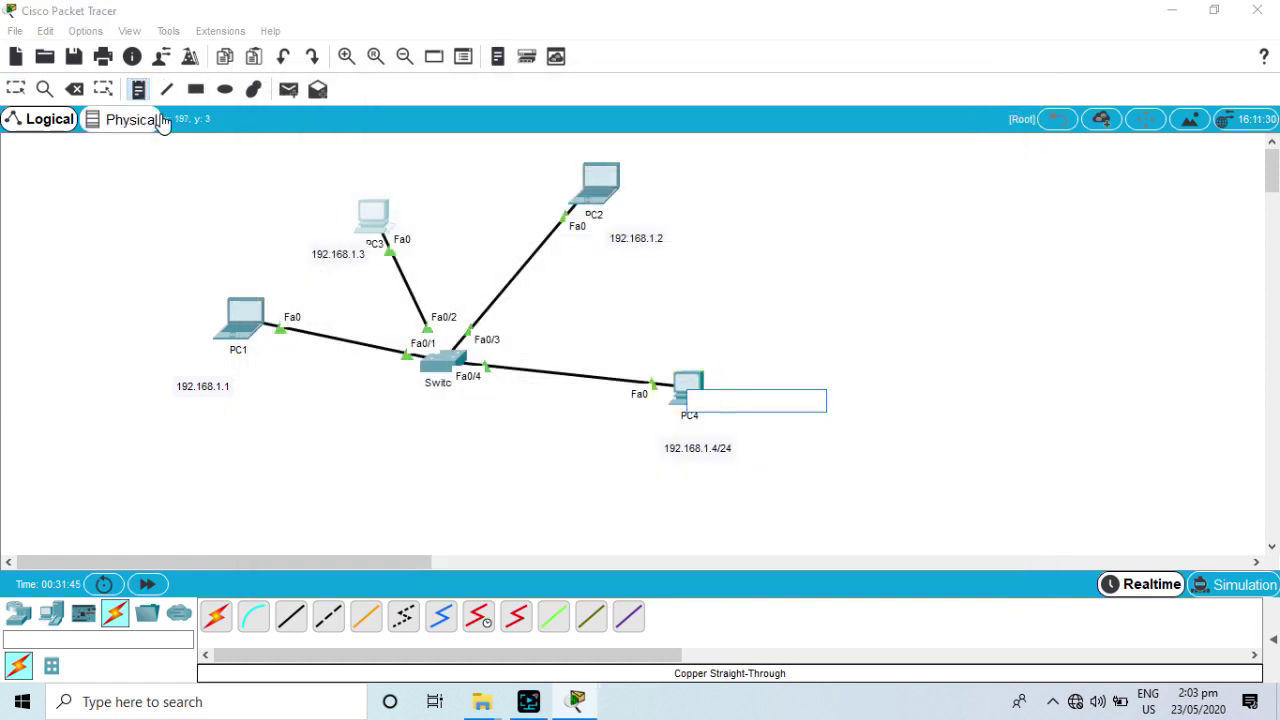
{"action": "key", "text": "Escape"}
{"action": "left_click", "coordinate": [689, 372]}
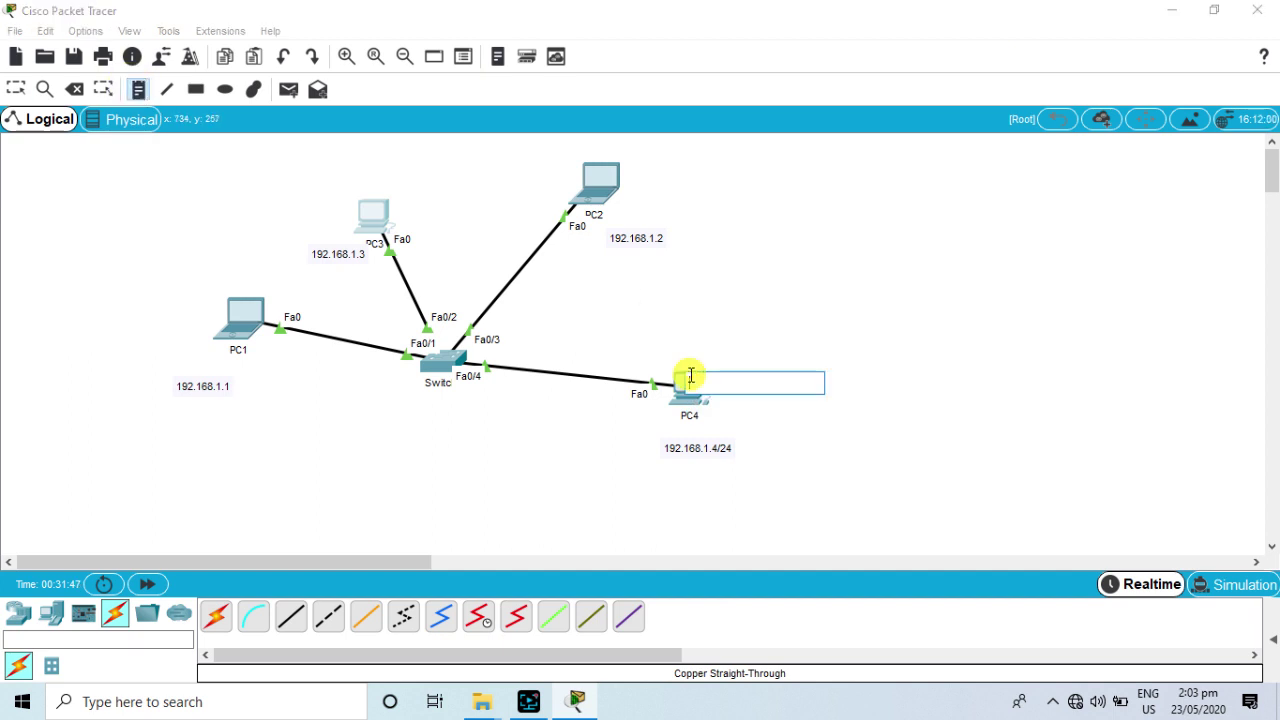
{"action": "left_click", "coordinate": [665, 432]}
{"action": "left_click", "coordinate": [517, 485]}
Give PC4 the static IP 192.168.1.4 with subnet mask 255.255.255.0
{"action": "left_click", "coordinate": [684, 387]}
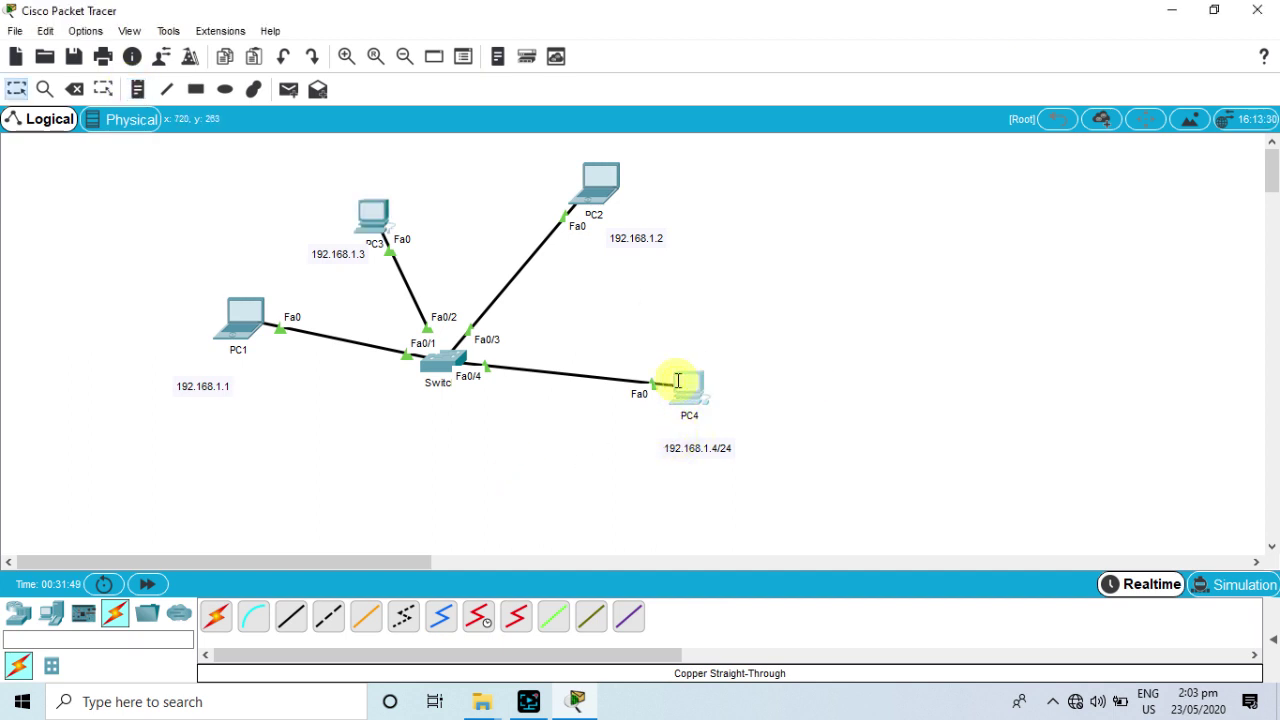
{"action": "left_click", "coordinate": [393, 123]}
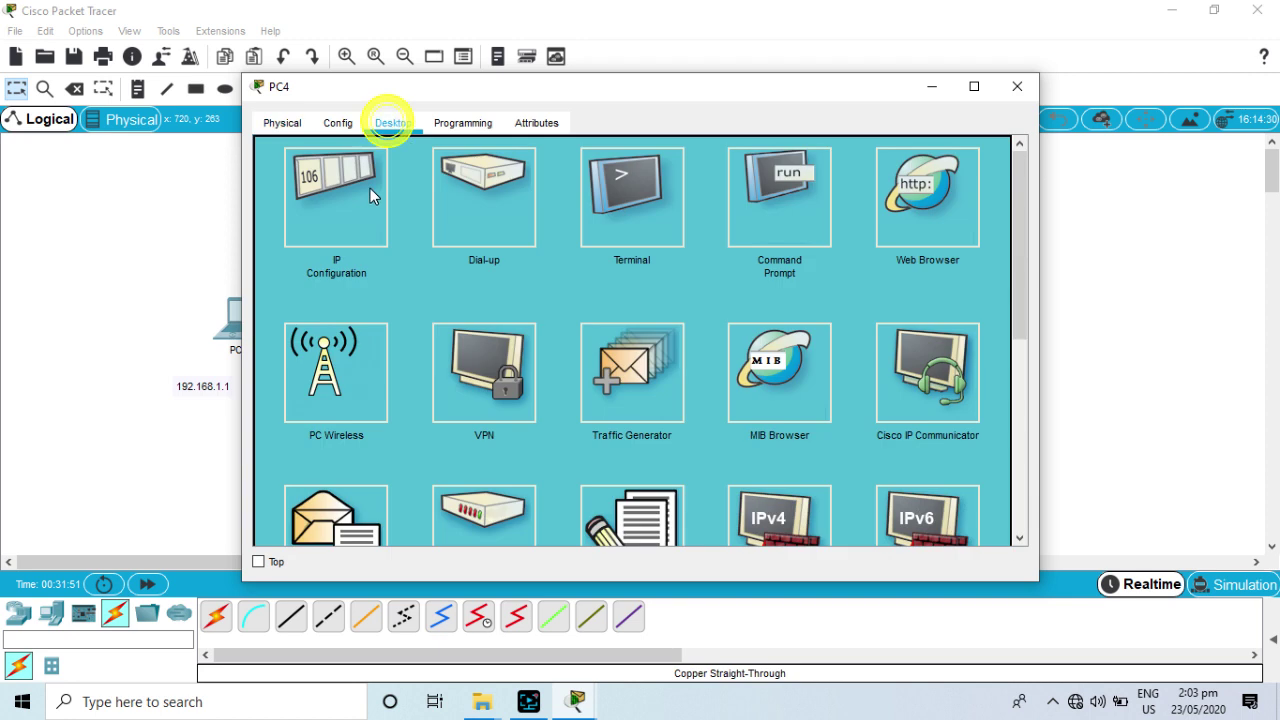
{"action": "left_click", "coordinate": [330, 182]}
{"action": "left_click", "coordinate": [547, 174]}
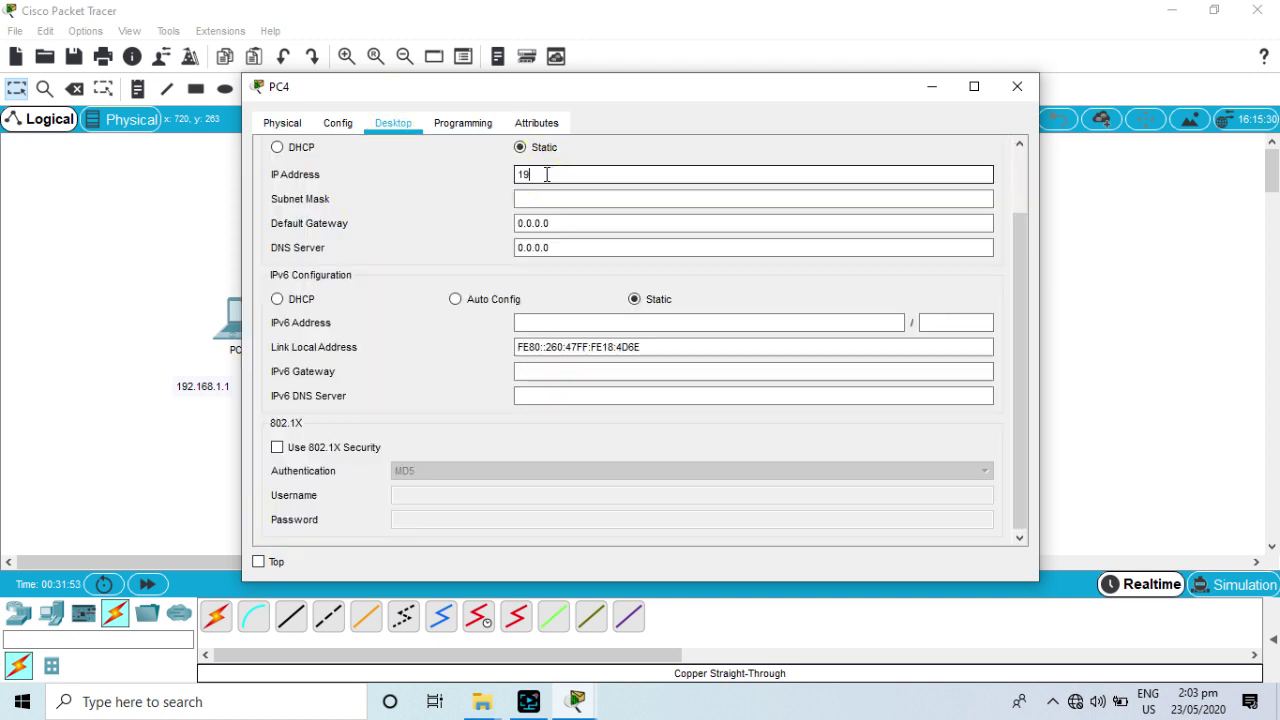
{"action": "type", "text": "192.168.1.4"}
{"action": "key", "text": "Tab"}
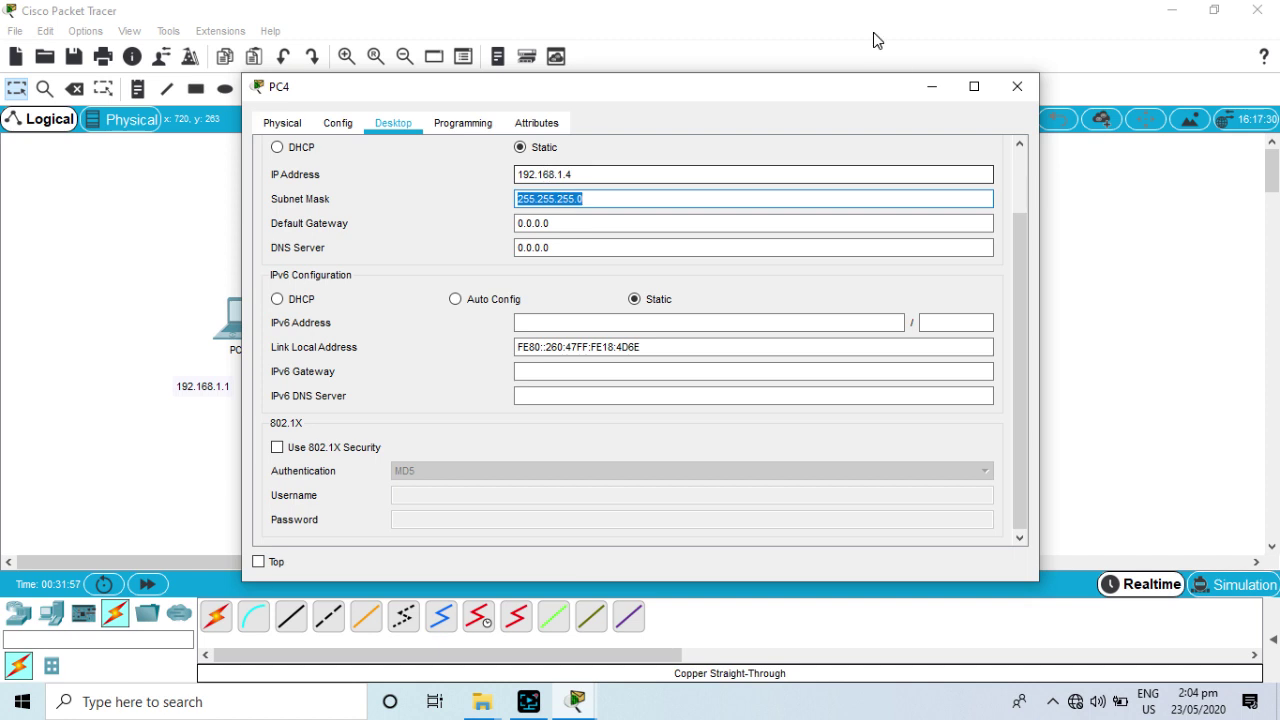
{"action": "left_click", "coordinate": [1016, 90]}
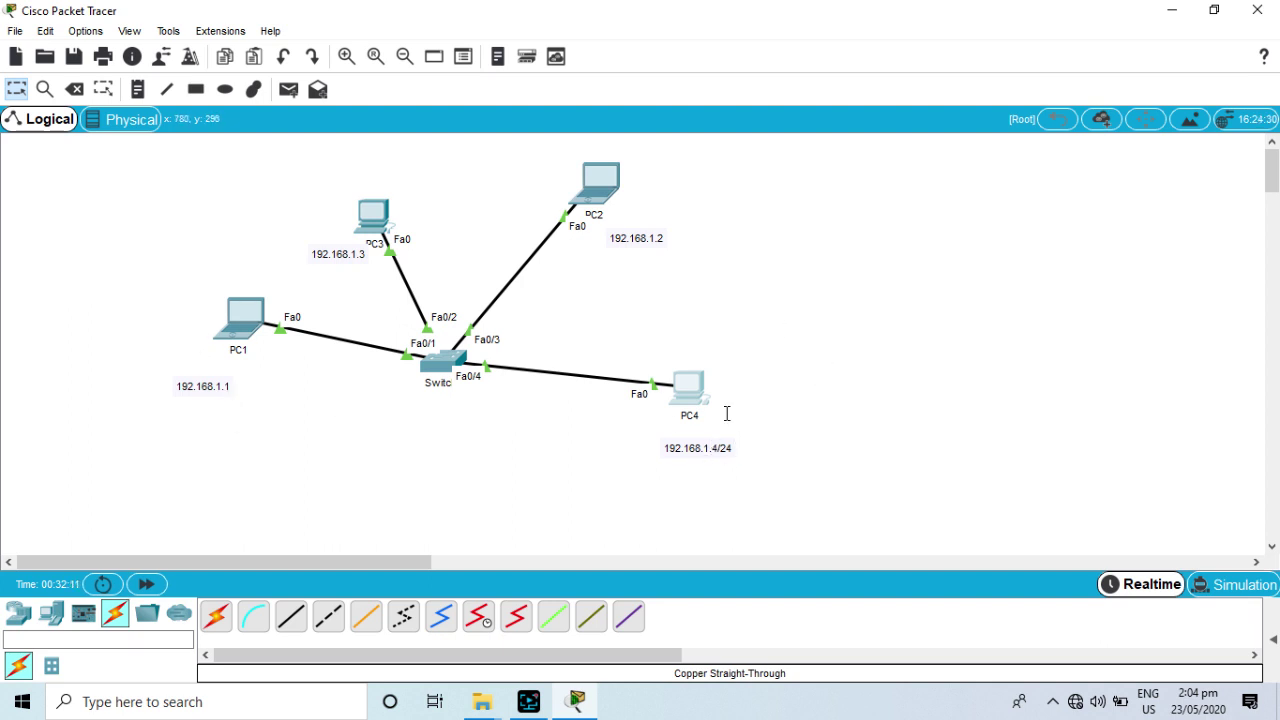
From PC1's command prompt, ping 192.168.1.4 and 192.168.1.2
{"action": "left_click", "coordinate": [236, 318]}
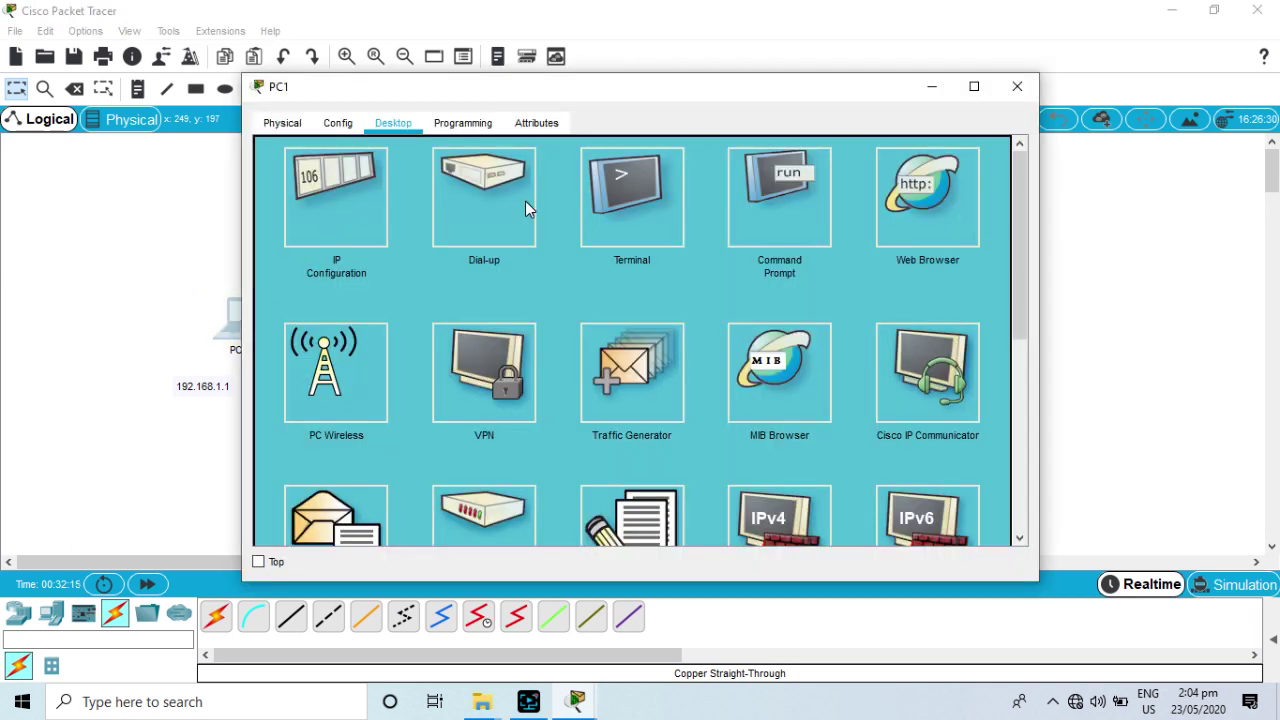
{"action": "left_click", "coordinate": [786, 209]}
{"action": "type", "text": "ping"}
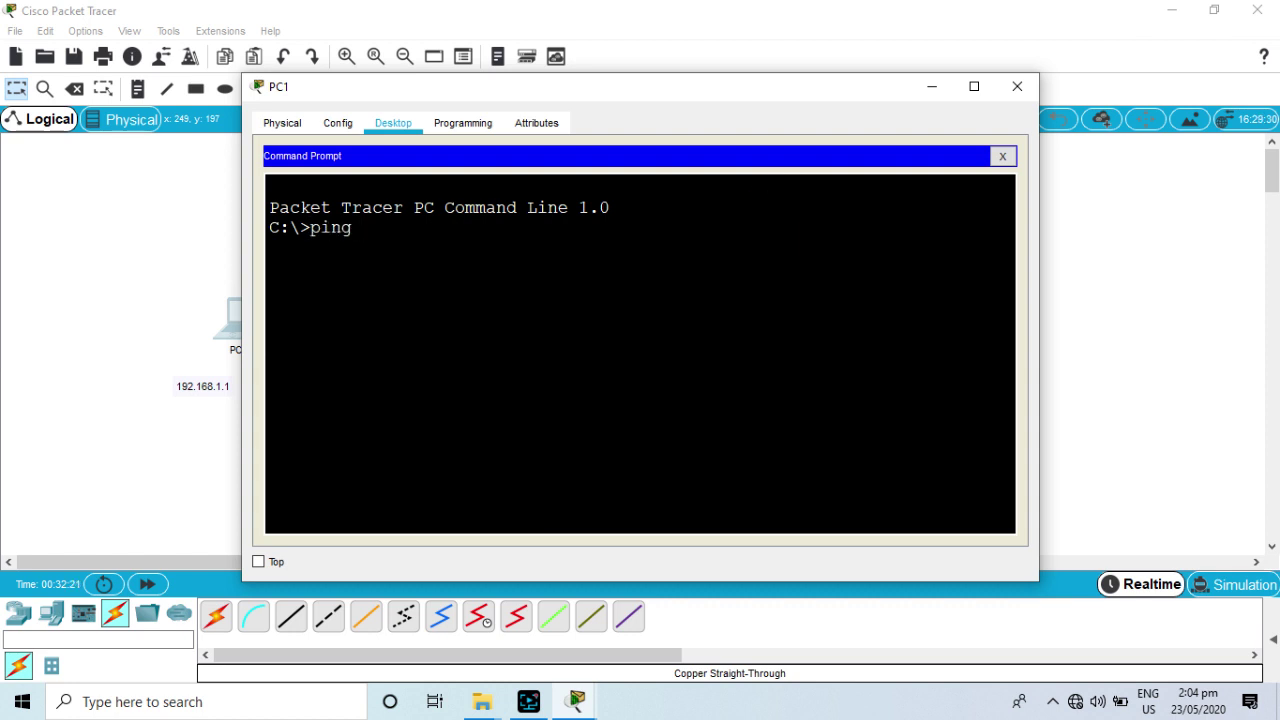
{"action": "type", "text": " 192.168.1.4"}
{"action": "key", "text": "Return"}
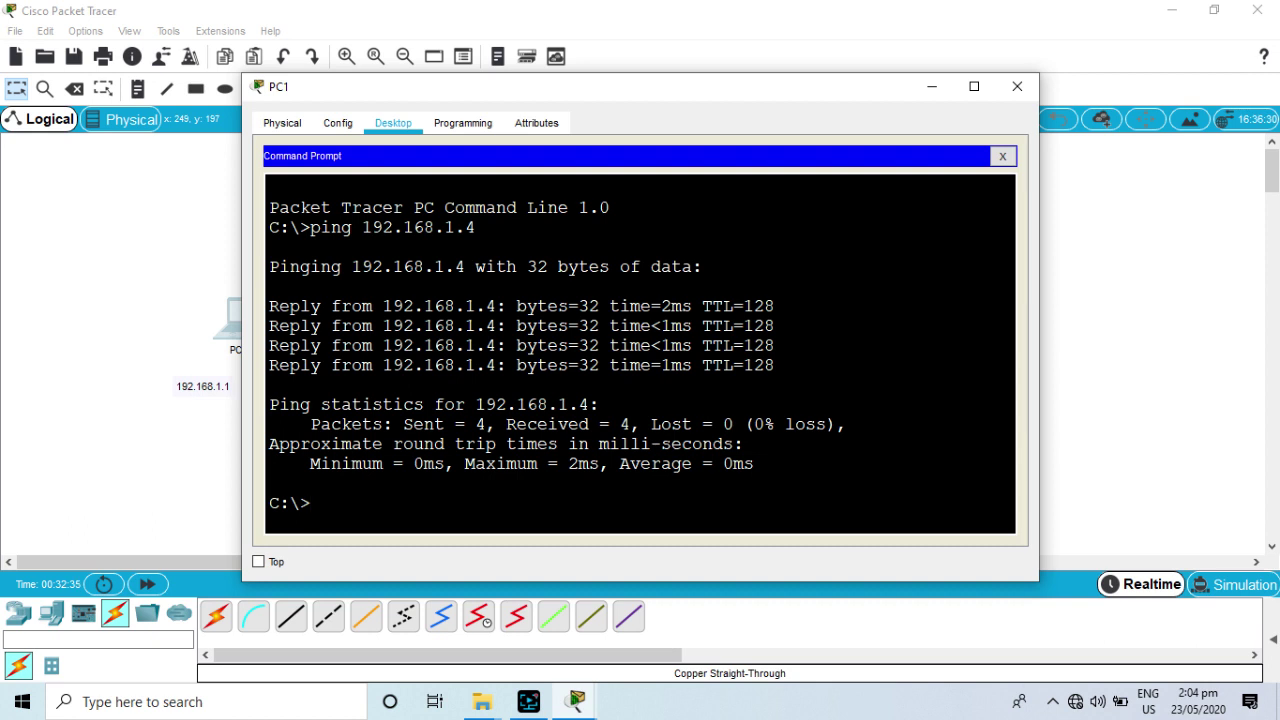
{"action": "key", "text": "Up"}
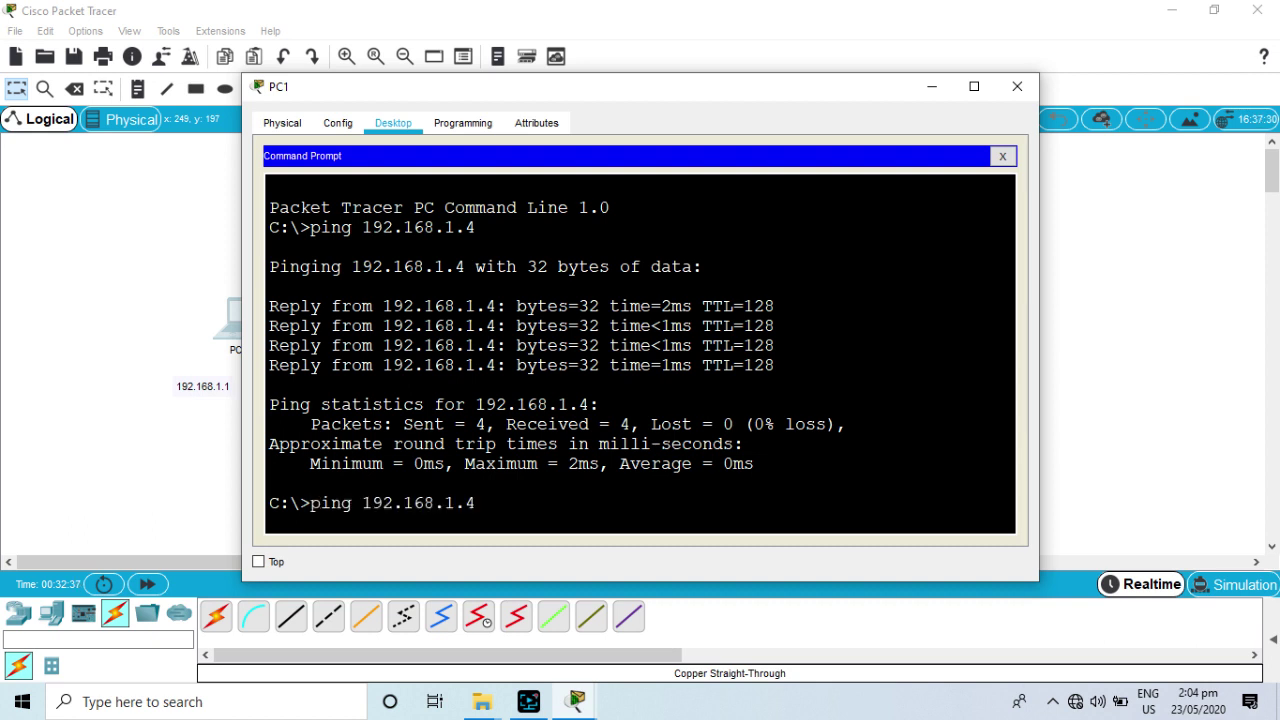
{"action": "key", "text": "BackSpace"}
{"action": "type", "text": "2"}
{"action": "key", "text": "Return"}
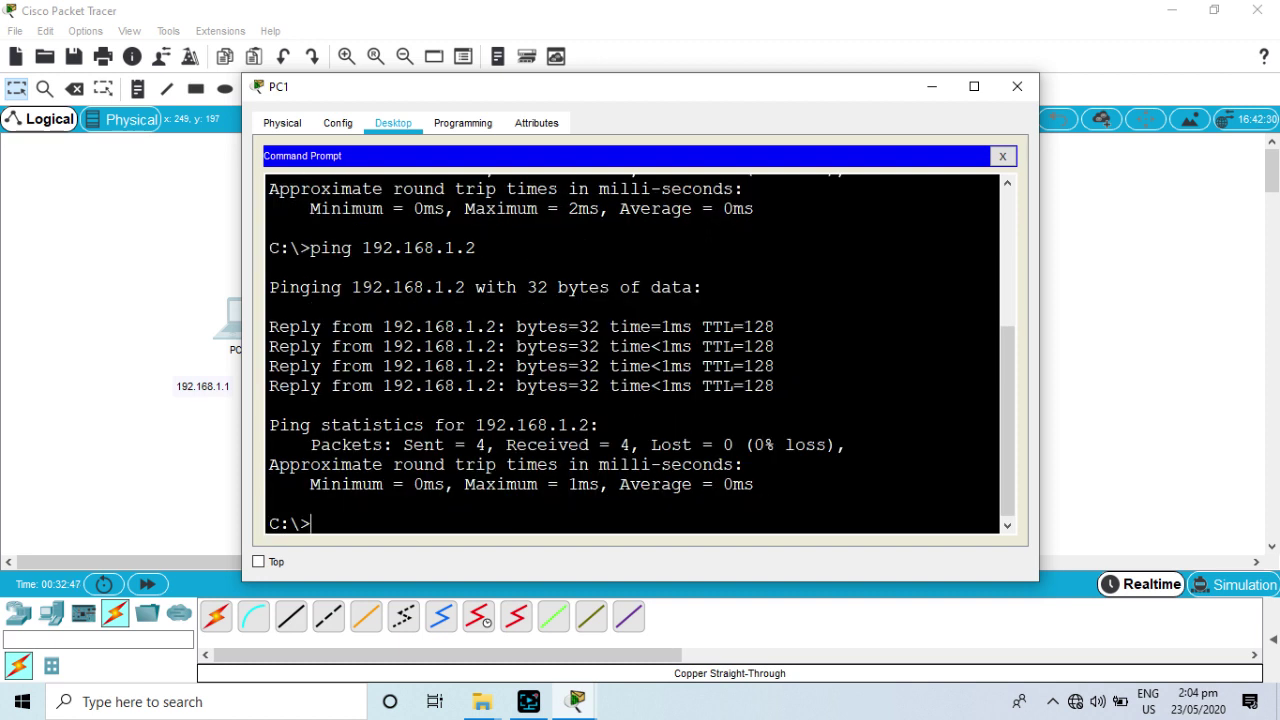
Ping 192.168.1.3 (4/4 replies) and 192.168.1.5 (times out) from PC1
{"action": "key", "text": "Up"}
{"action": "key", "text": "BackSpace"}
{"action": "type", "text": "3"}
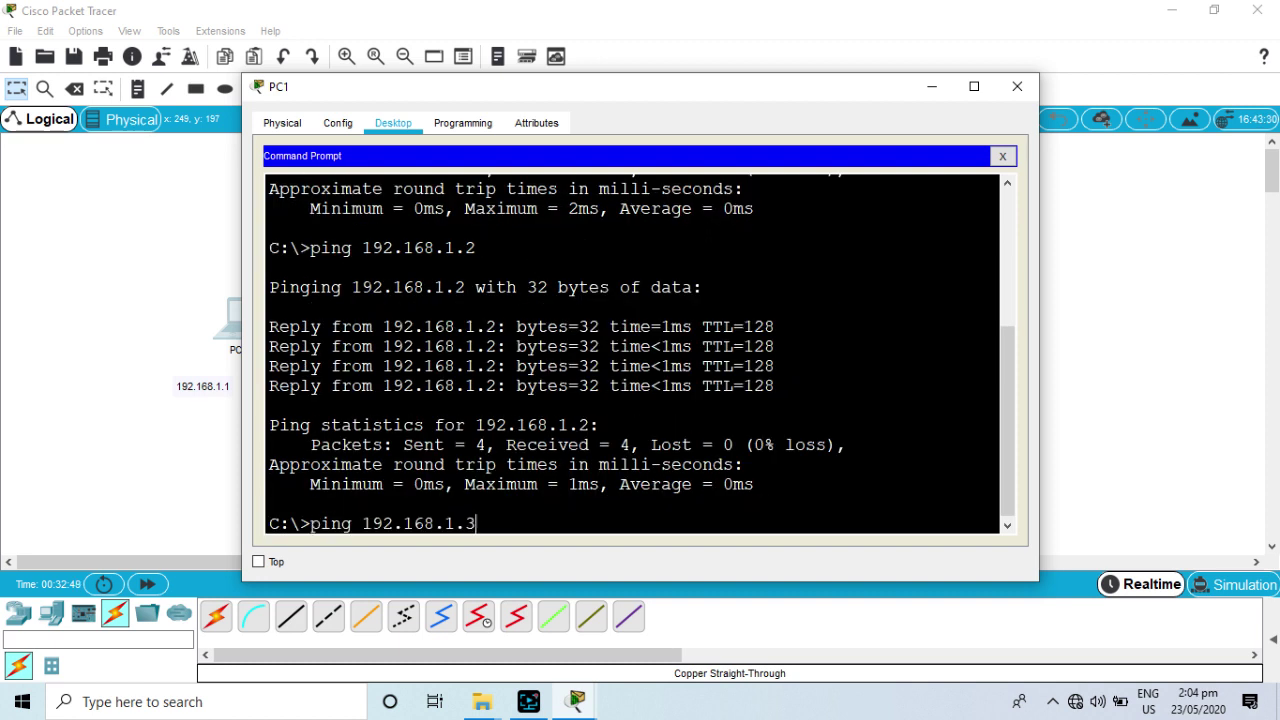
{"action": "key", "text": "Return"}
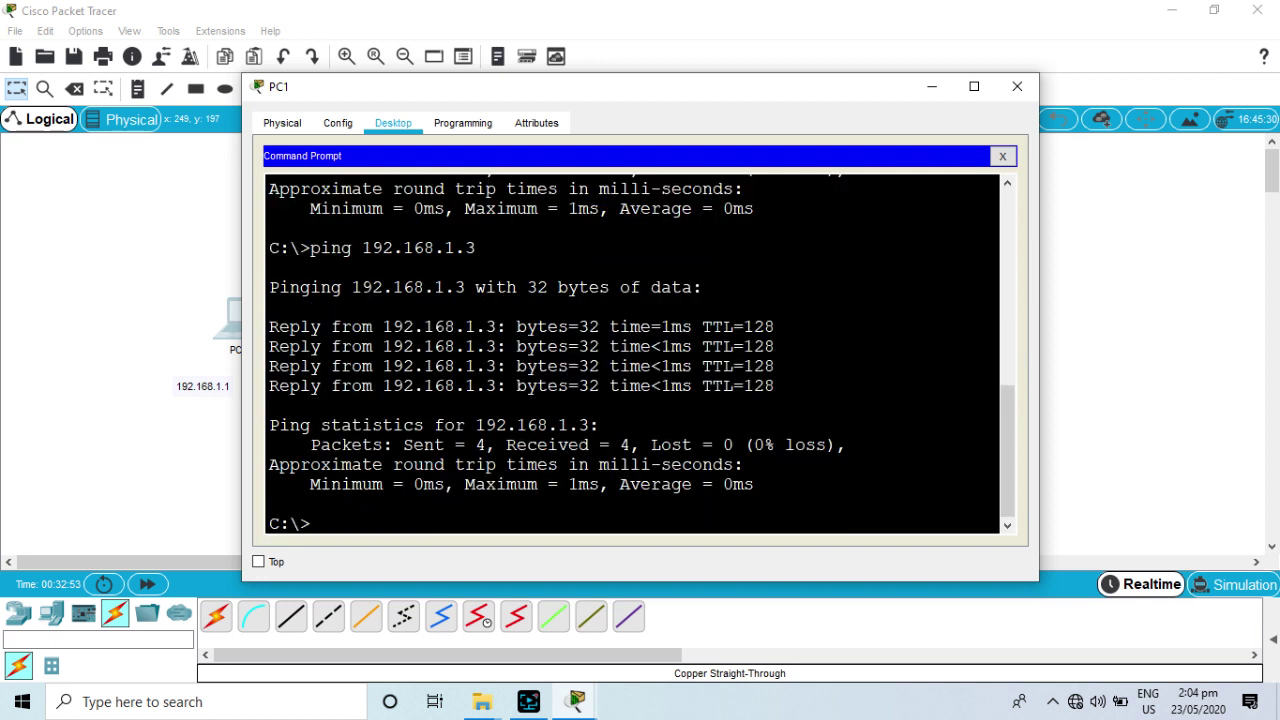
{"action": "key", "text": "Up"}
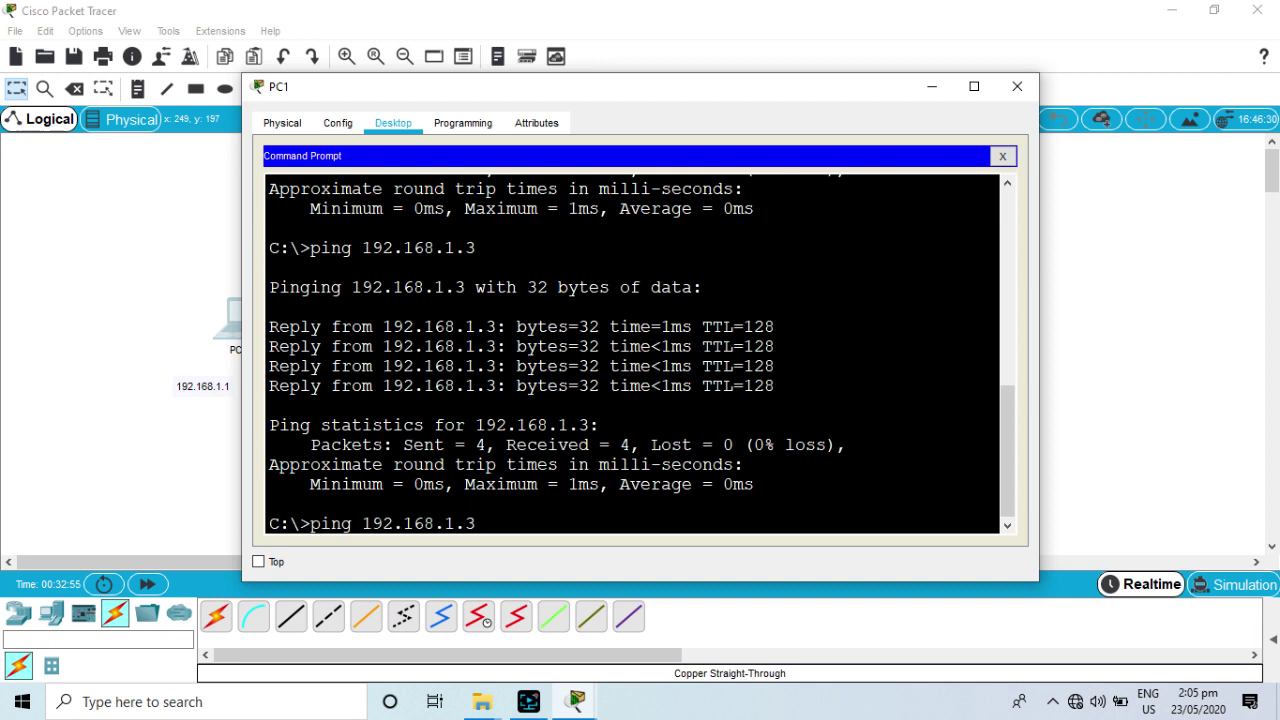
{"action": "key", "text": "BackSpace"}
{"action": "type", "text": "5"}
{"action": "key", "text": "Return"}
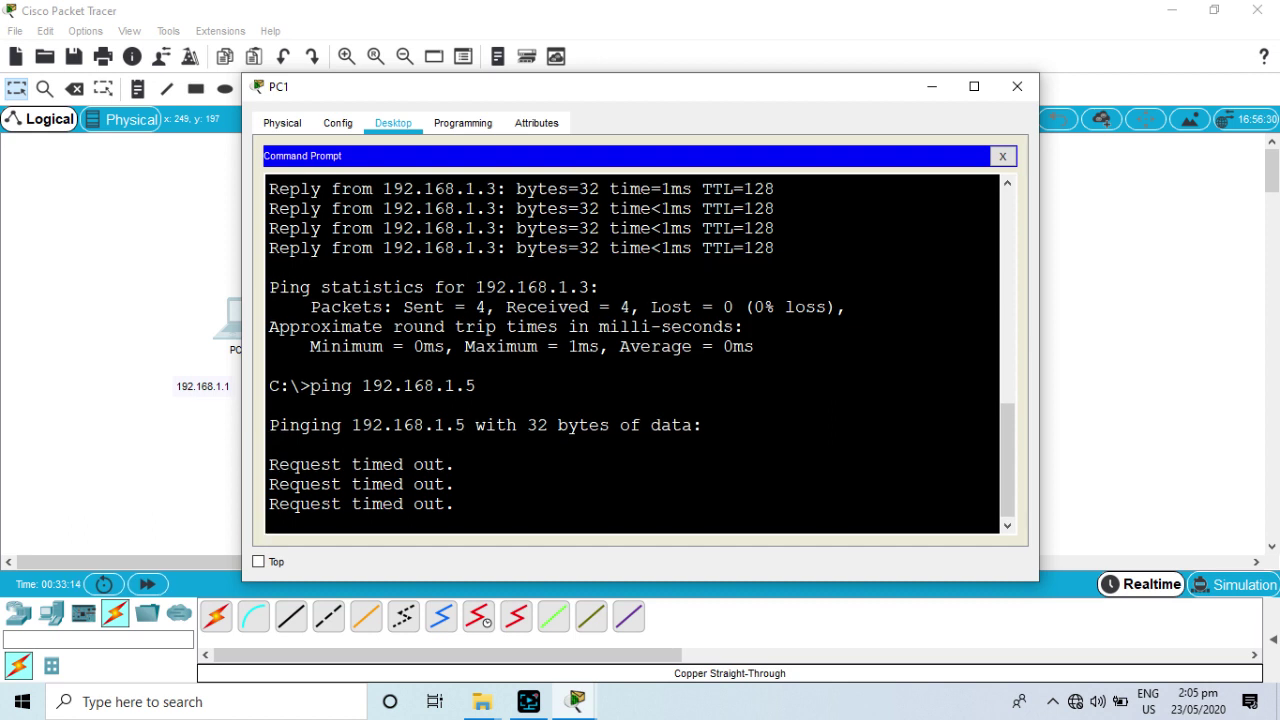
{"action": "left_click", "coordinate": [1017, 87]}
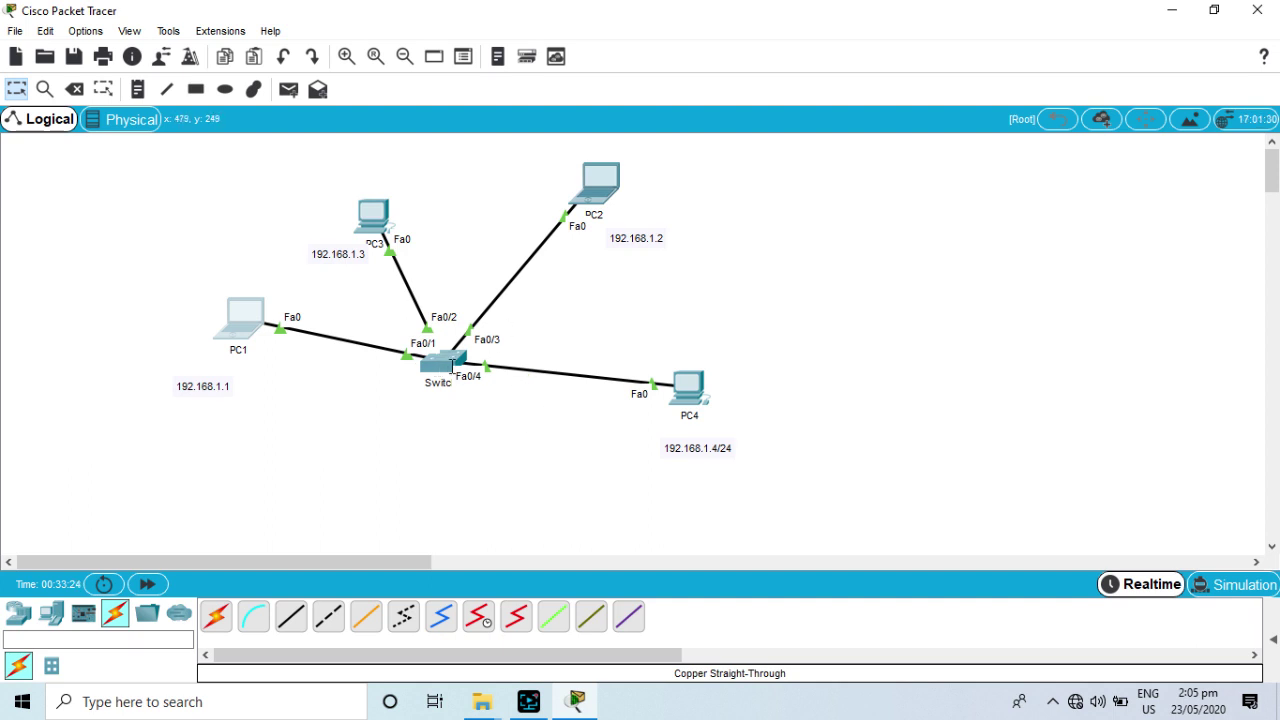
Pick the Copper Straight-Through cable and show Switch0's port list
{"action": "left_click", "coordinate": [294, 621]}
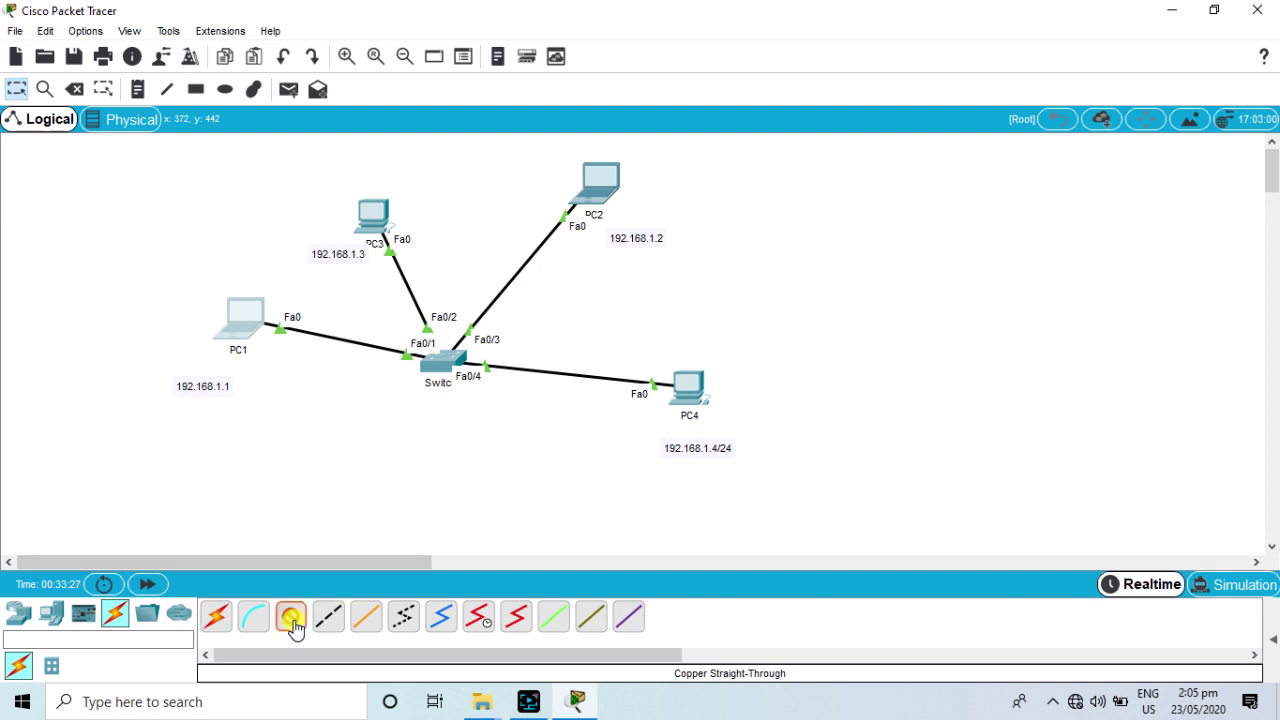
{"action": "left_click", "coordinate": [433, 368]}
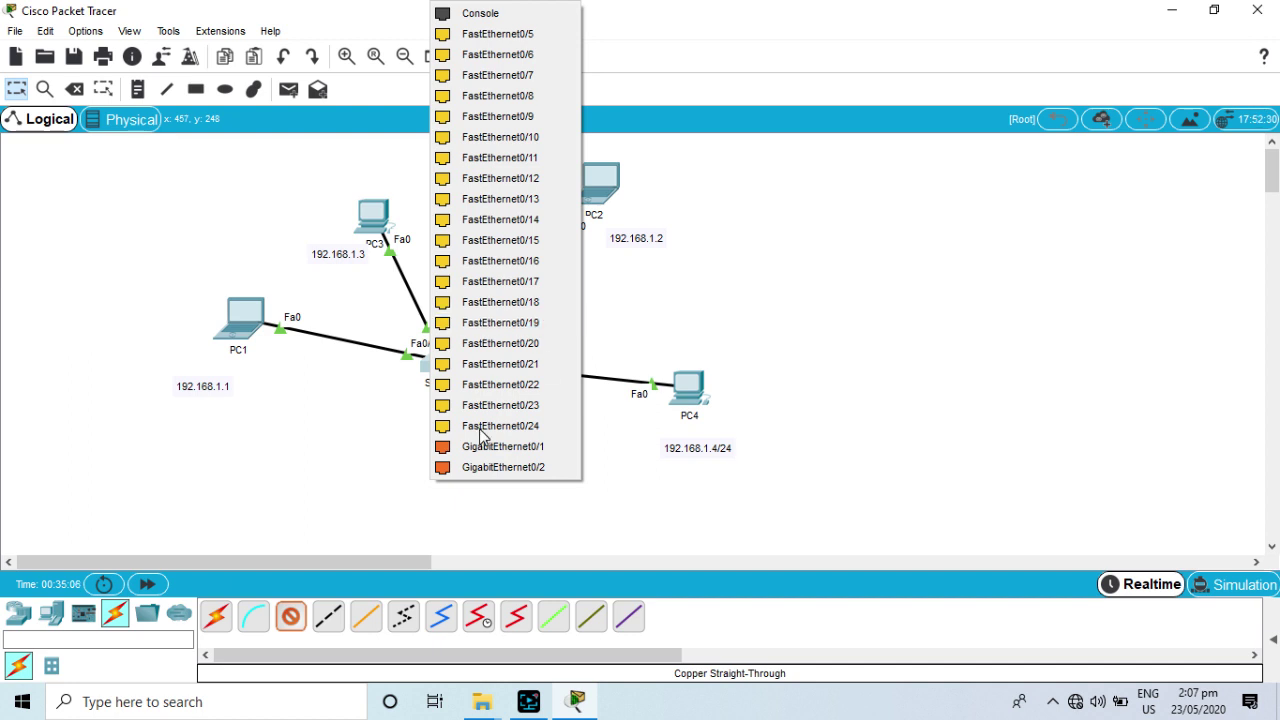
Close Switch0's port list on empty canvas, keeping PC1–PC4 linked on Fa0/1–Fa0/4
{"action": "left_click", "coordinate": [363, 433]}
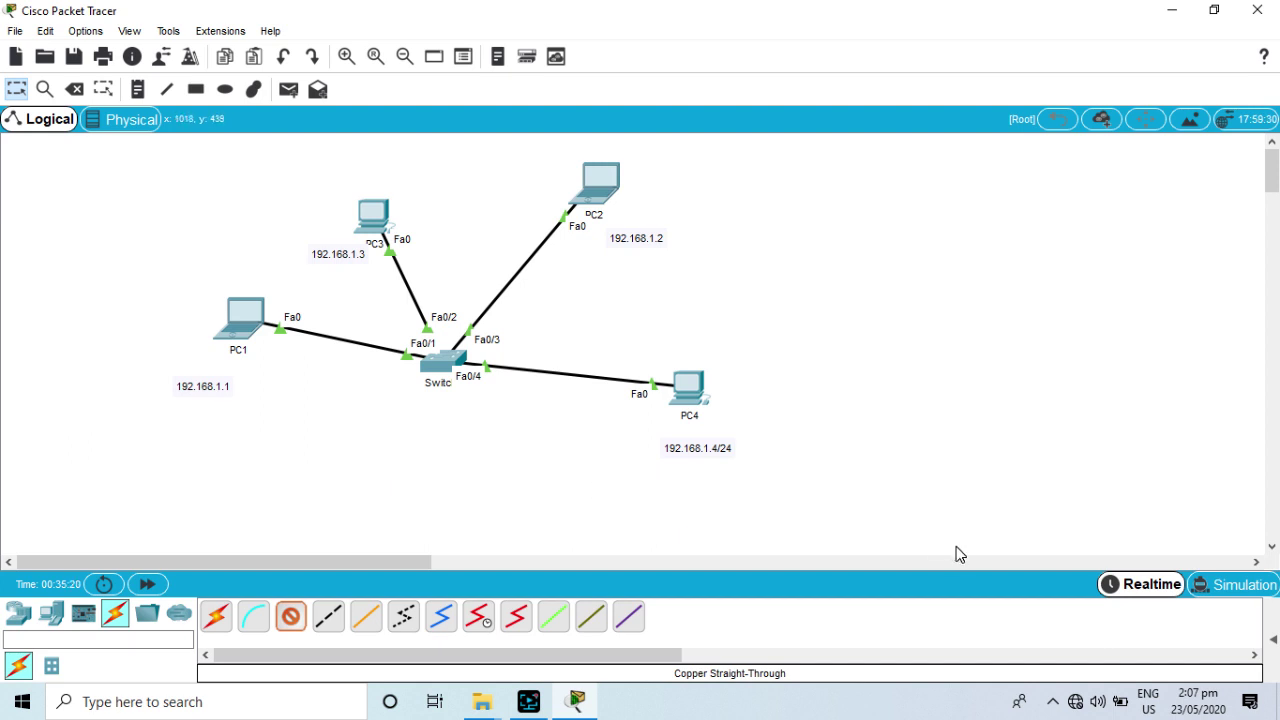
{"action": "left_click", "coordinate": [528, 701]}
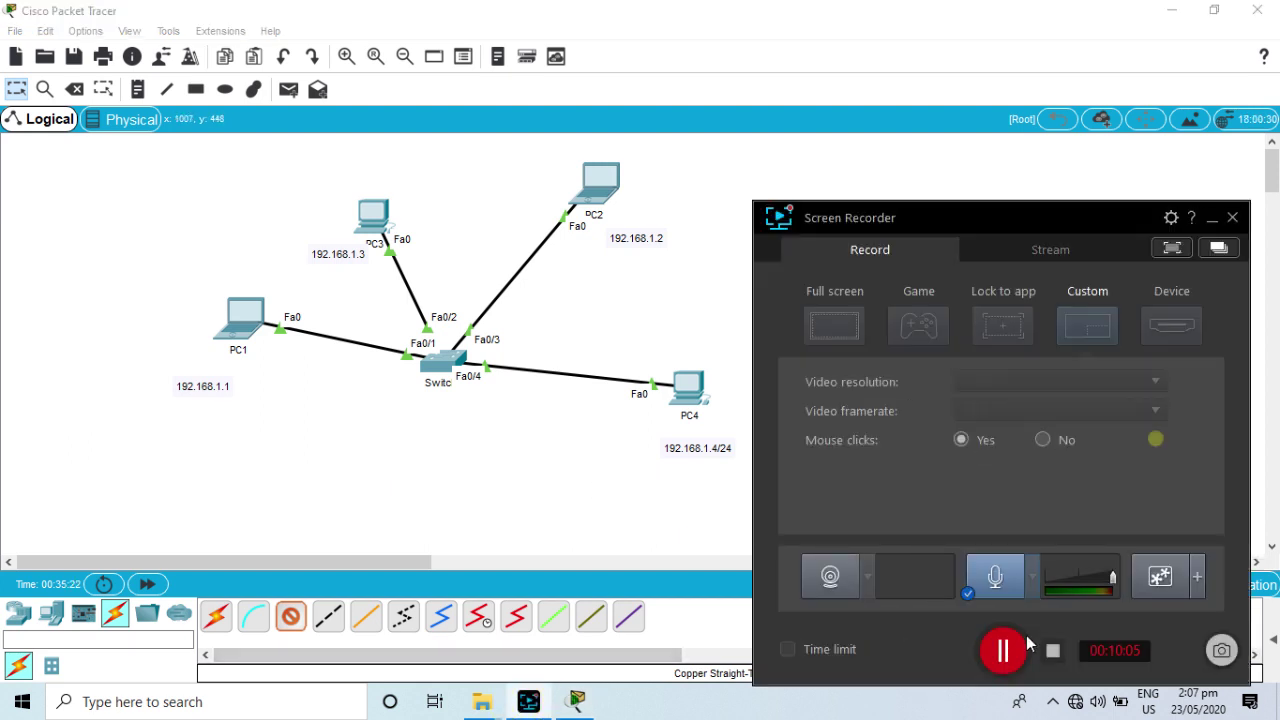